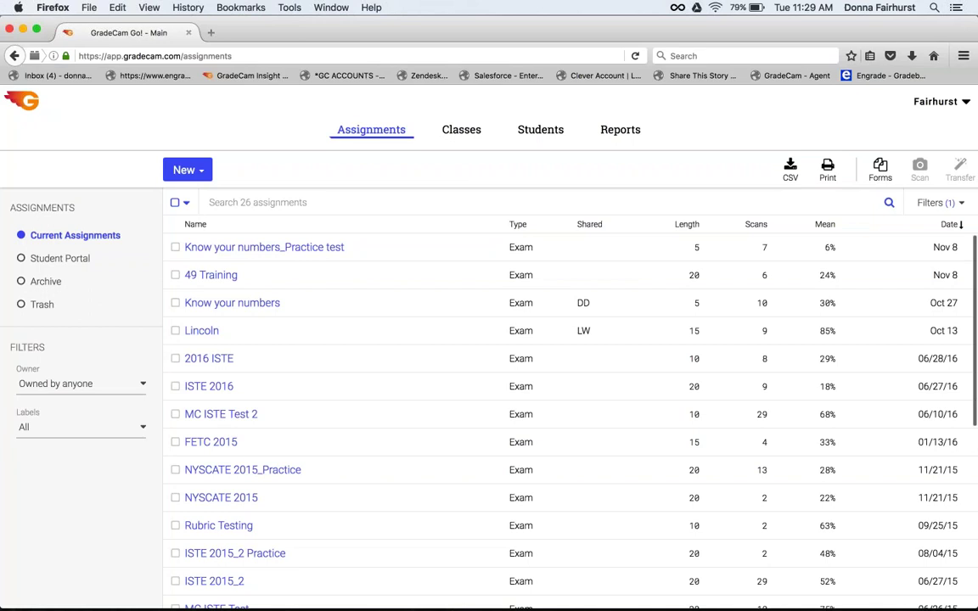
Visit the Classes and Students lists, then return to the Assignments list
left_click(461, 129)
left_click(519, 129)
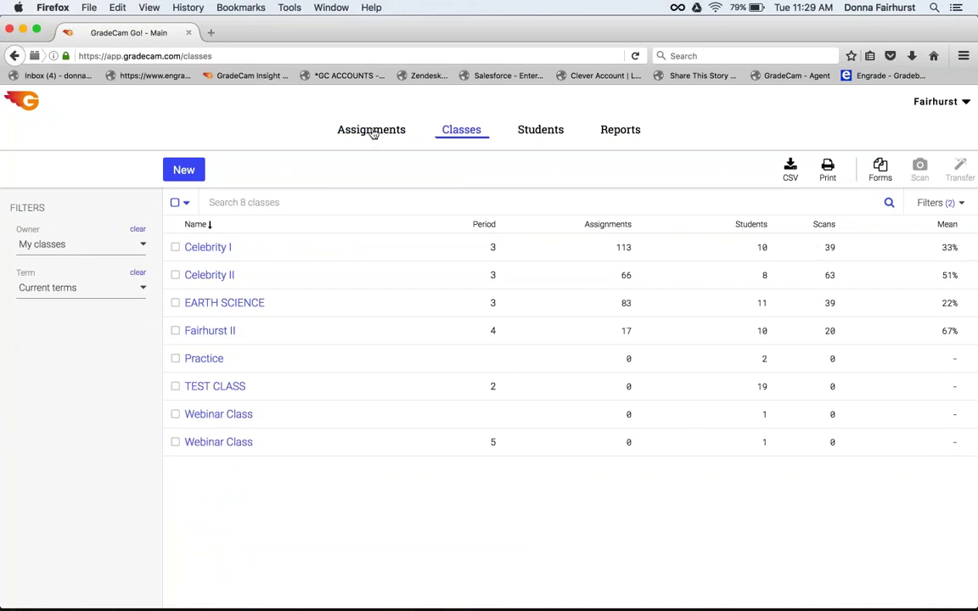
double_click(373, 131)
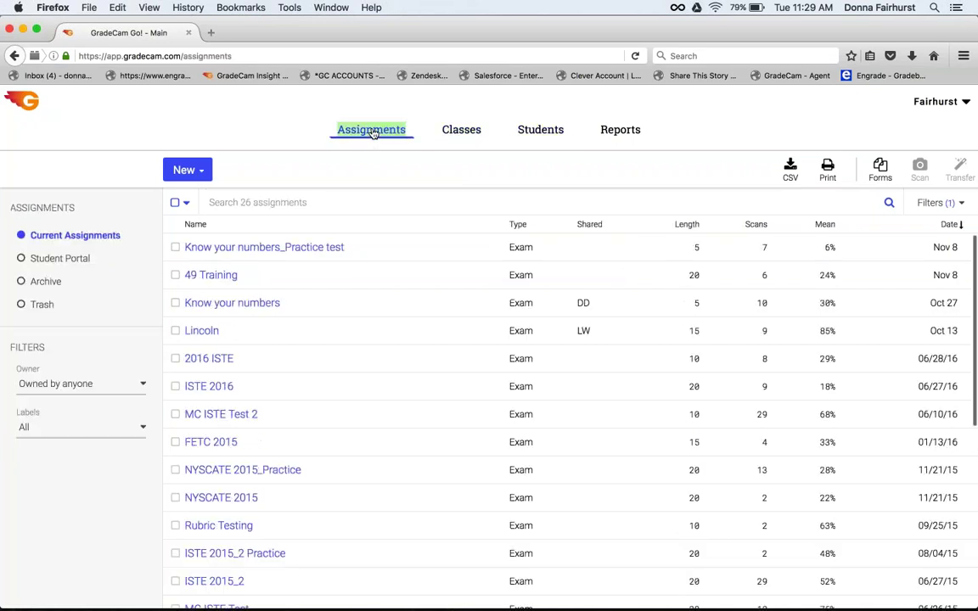
Create and save a multiple-question assignment named 'Webinar Test' with a length of 20
left_click(187, 170)
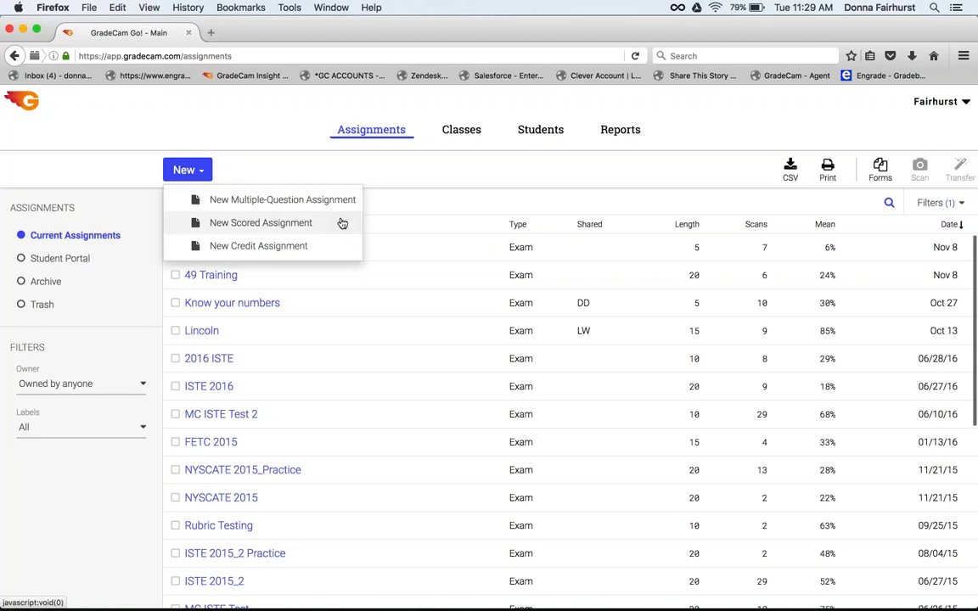
left_click(294, 204)
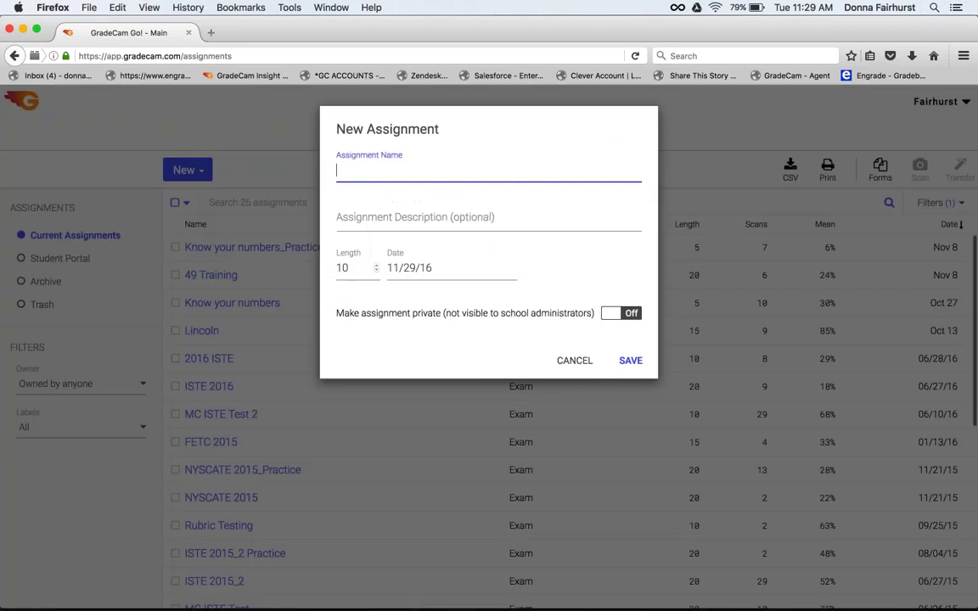
type("Webin")
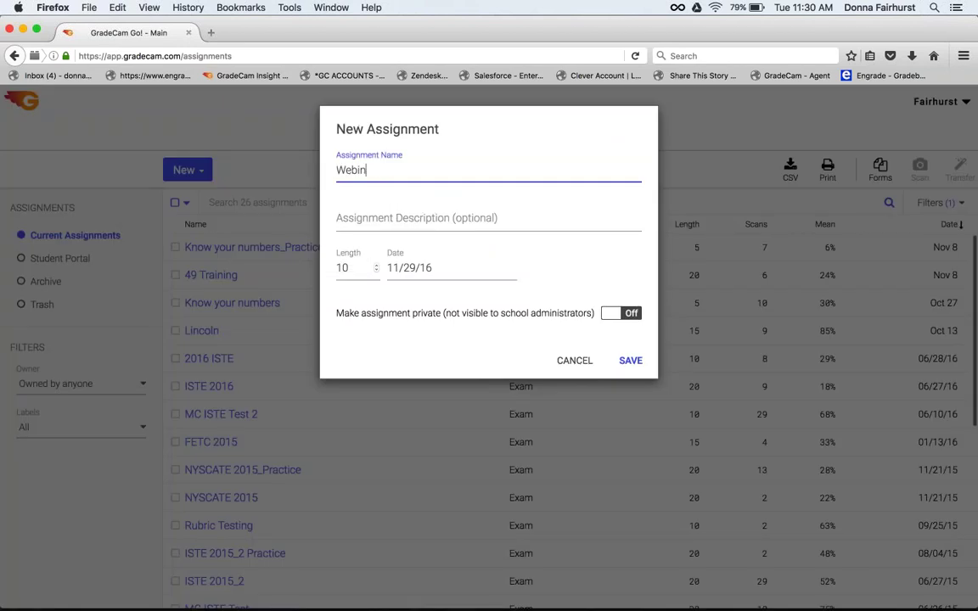
type("ar Test")
key("Tab")
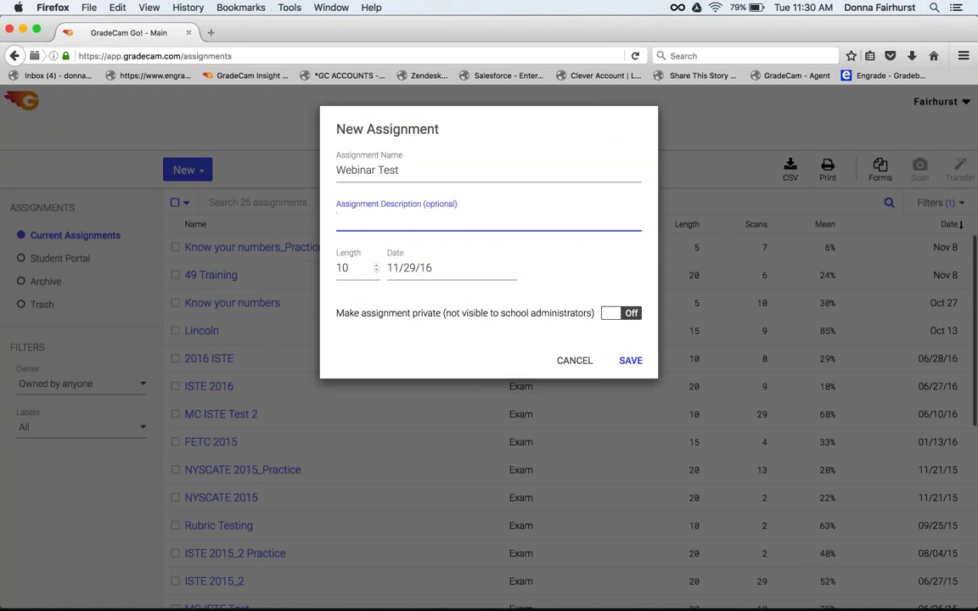
left_click(359, 268)
key("BackSpace")
key("BackSpace")
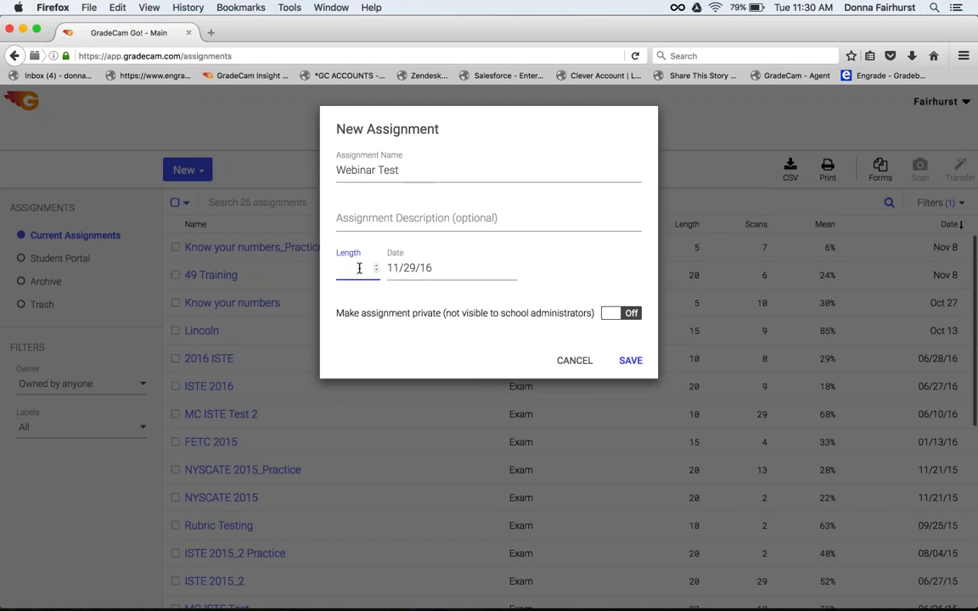
type("20")
left_click(633, 363)
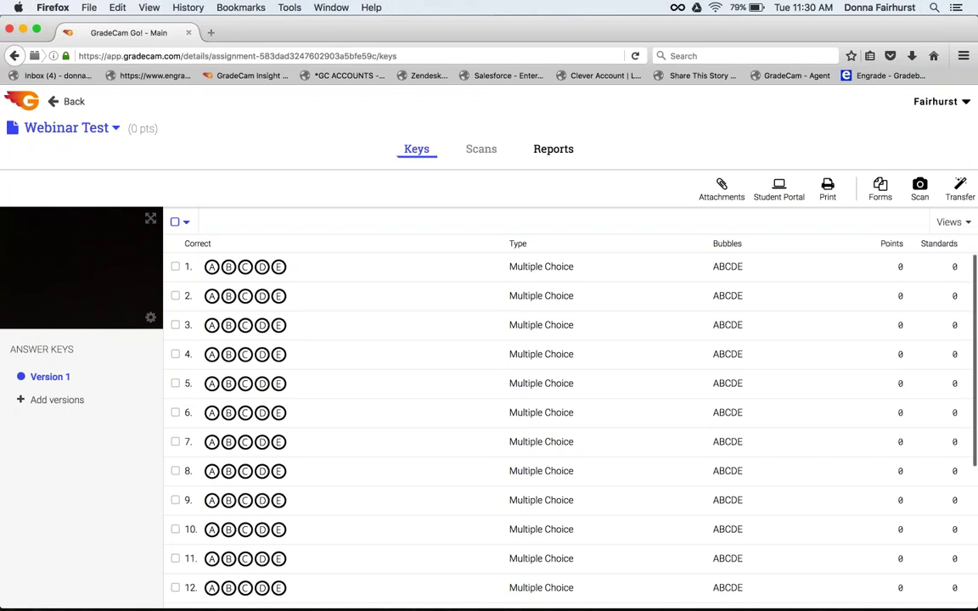
Mark answers A, B, C, D, E, D, C for questions 1–7 on the Version 1 key
left_click(211, 267)
left_click(228, 296)
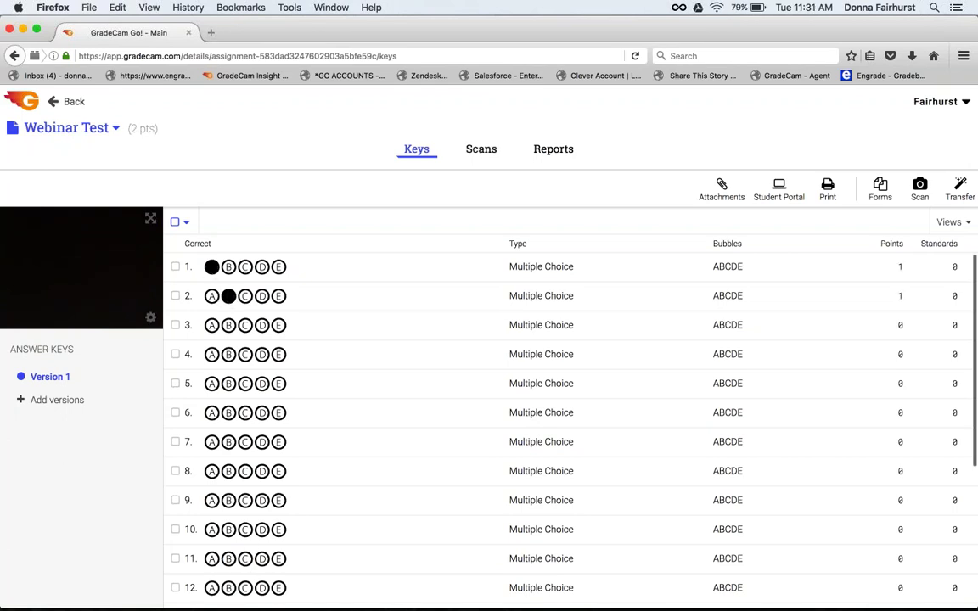
left_click(246, 326)
left_click(262, 354)
left_click(279, 383)
left_click(261, 412)
left_click(245, 442)
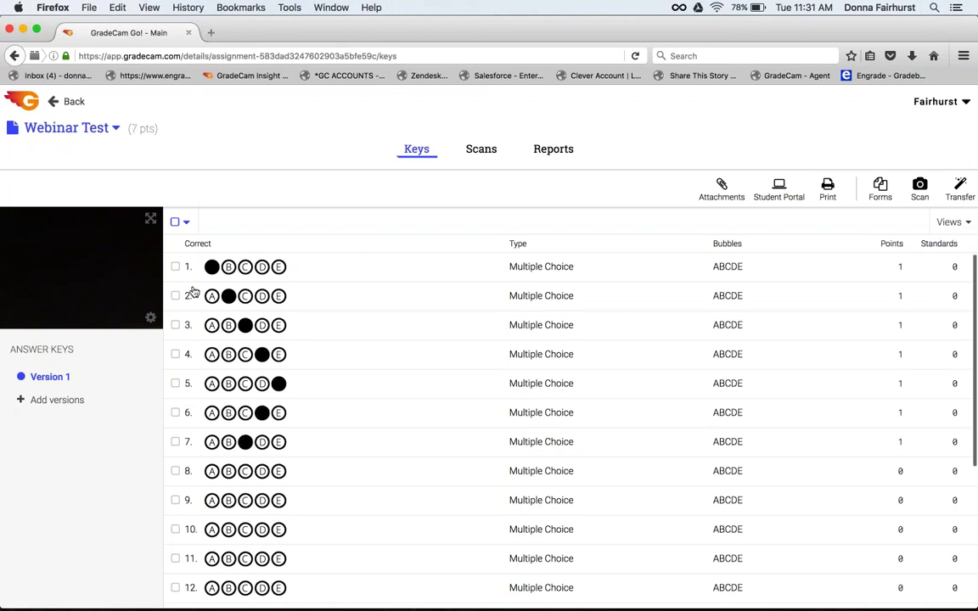
Align question 1 to English standards LA.1.L and LA.1.L.1 from Learning Standards - NY, 1996
left_click(175, 267)
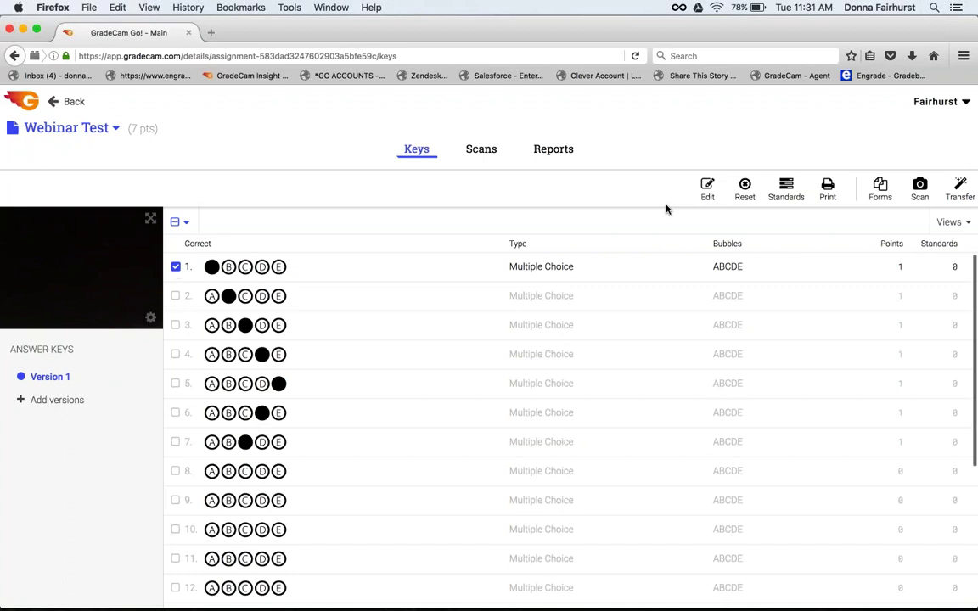
left_click(786, 189)
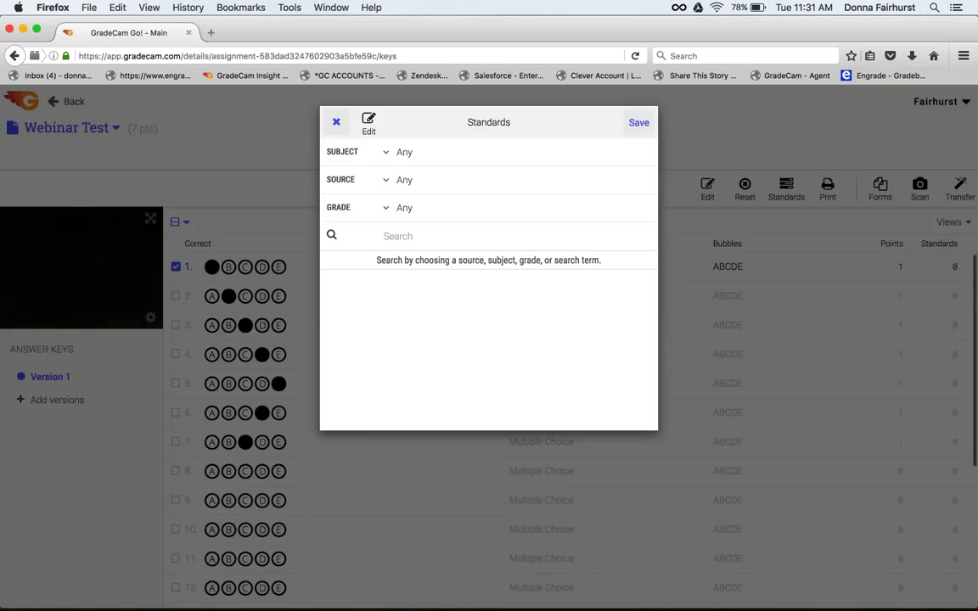
left_click(391, 157)
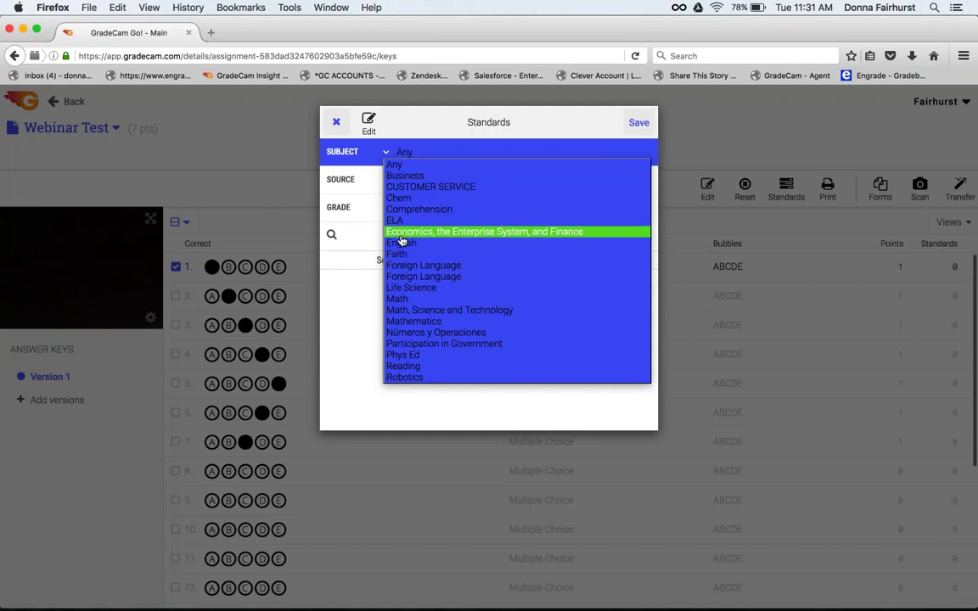
left_click(401, 244)
left_click(393, 180)
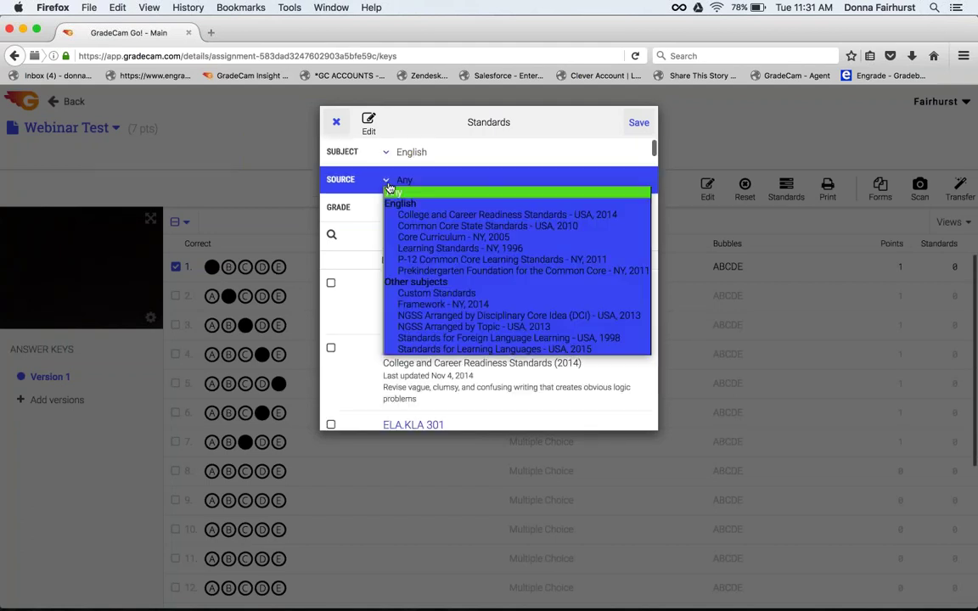
left_click(459, 247)
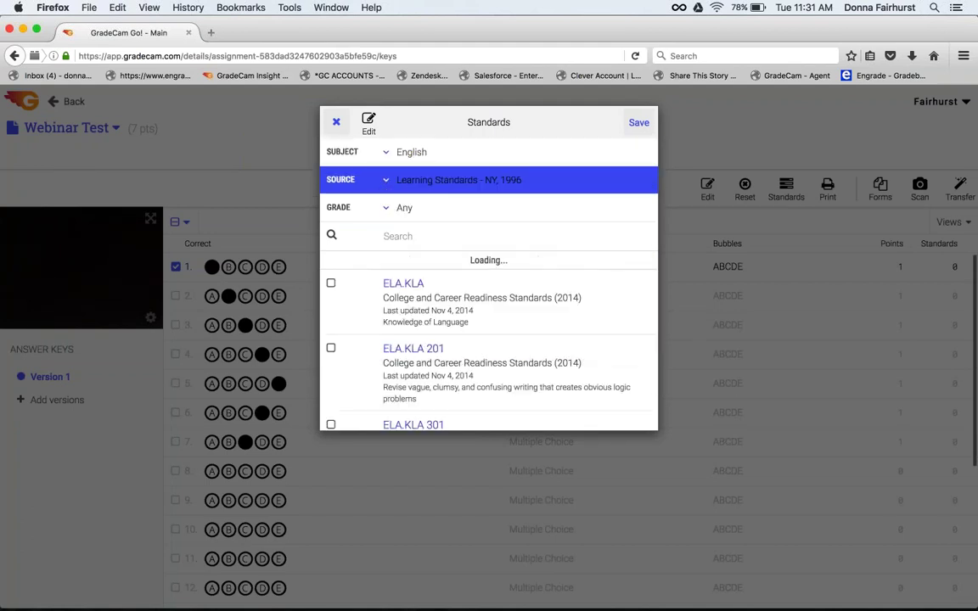
left_click(332, 286)
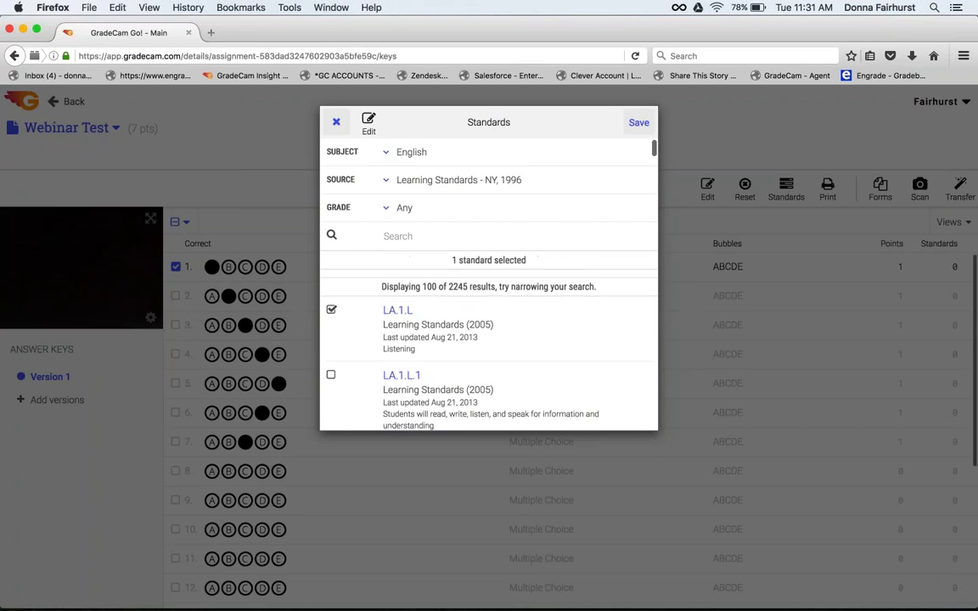
left_click(332, 404)
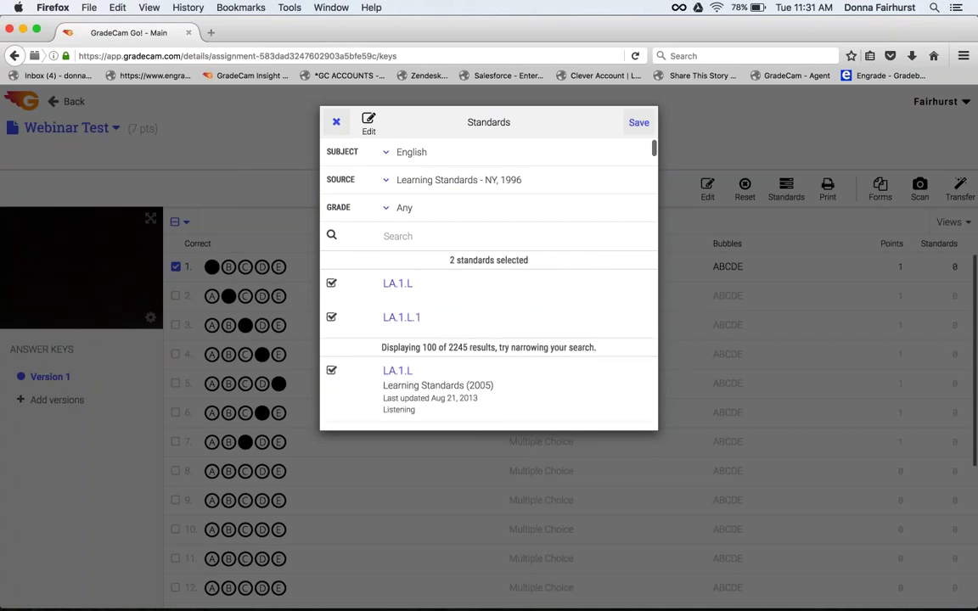
left_click(639, 123)
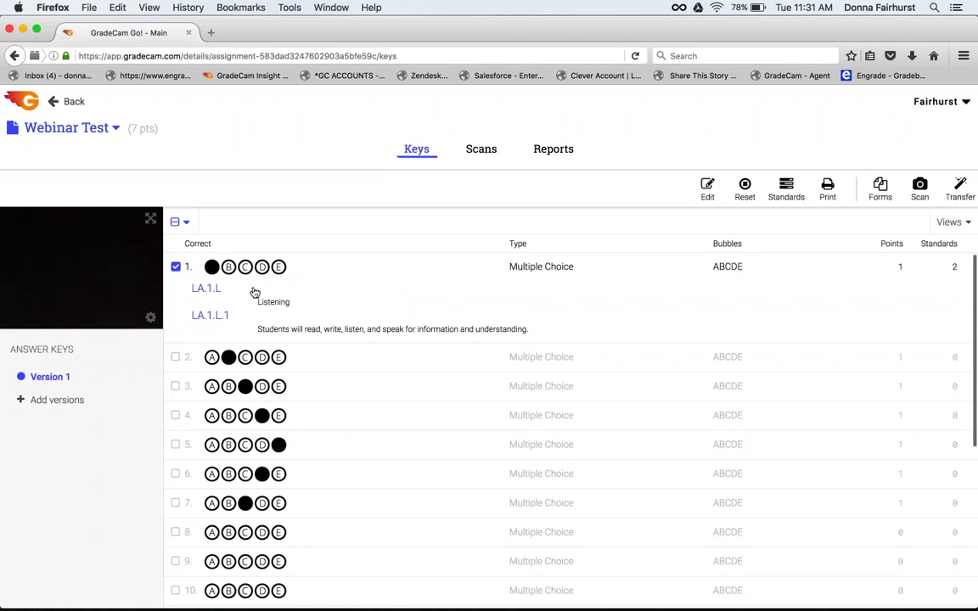
left_click(176, 268)
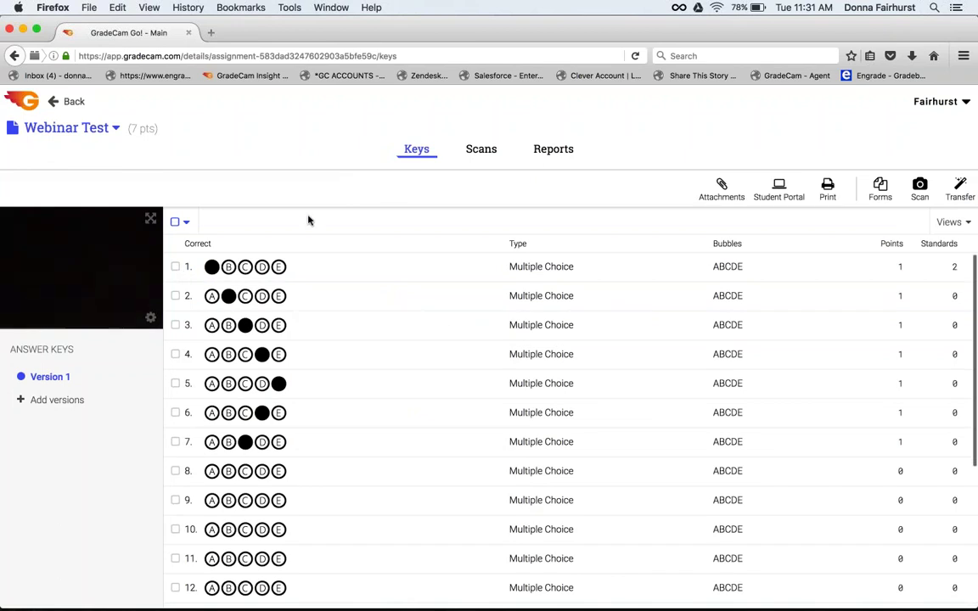
Tag questions 2, 3 and 4 with standard LA.1.L.2.1, then deselect them
left_click(175, 297)
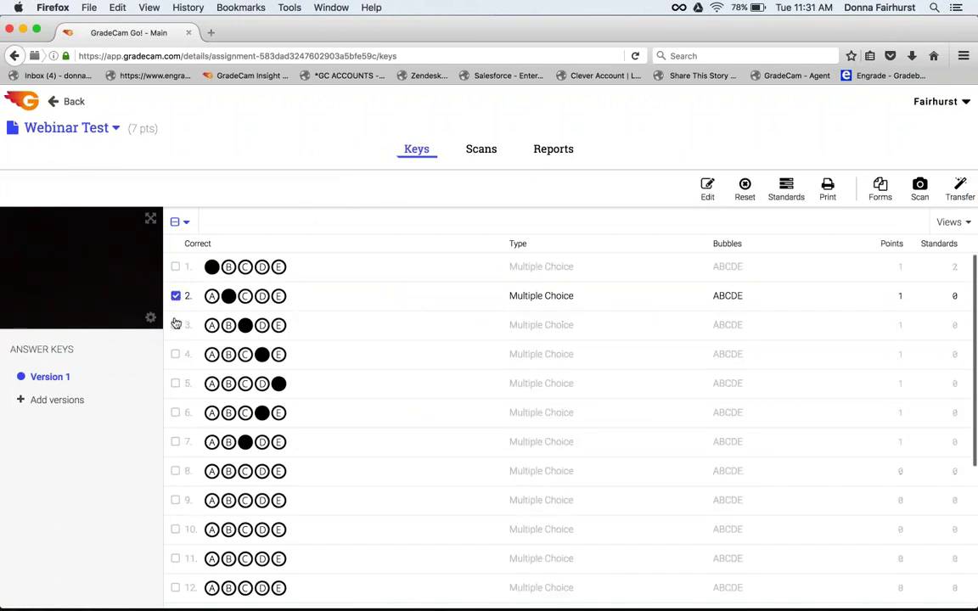
left_click(175, 325)
left_click(176, 355)
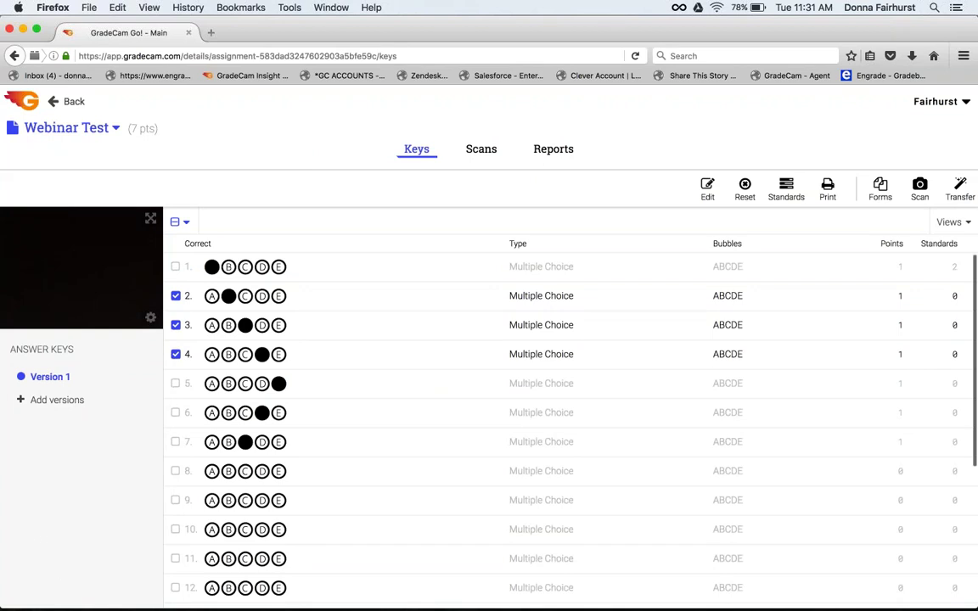
left_click(786, 188)
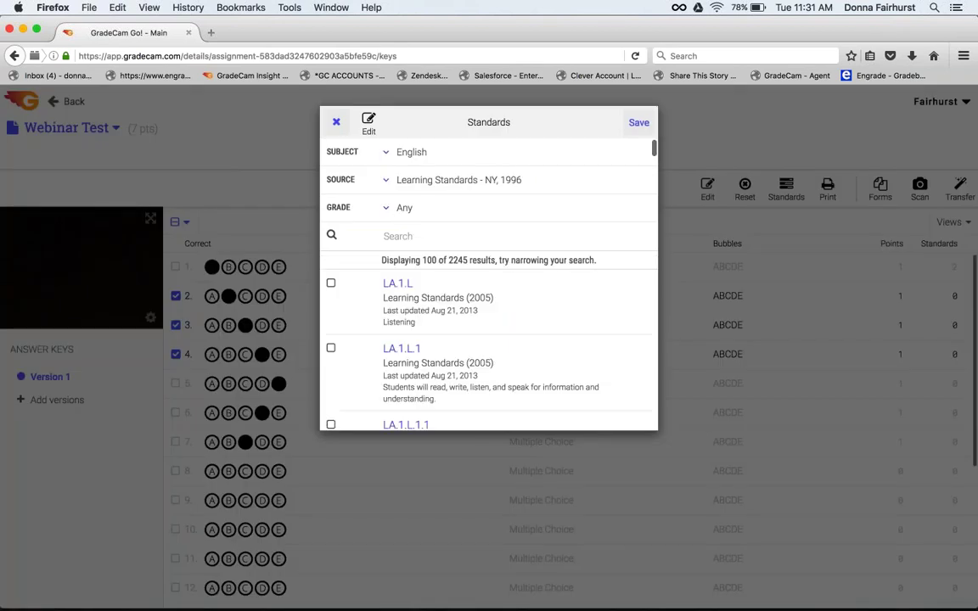
scroll(355, 287, "down", 1)
scroll(334, 283, "down", 5)
left_click(331, 284)
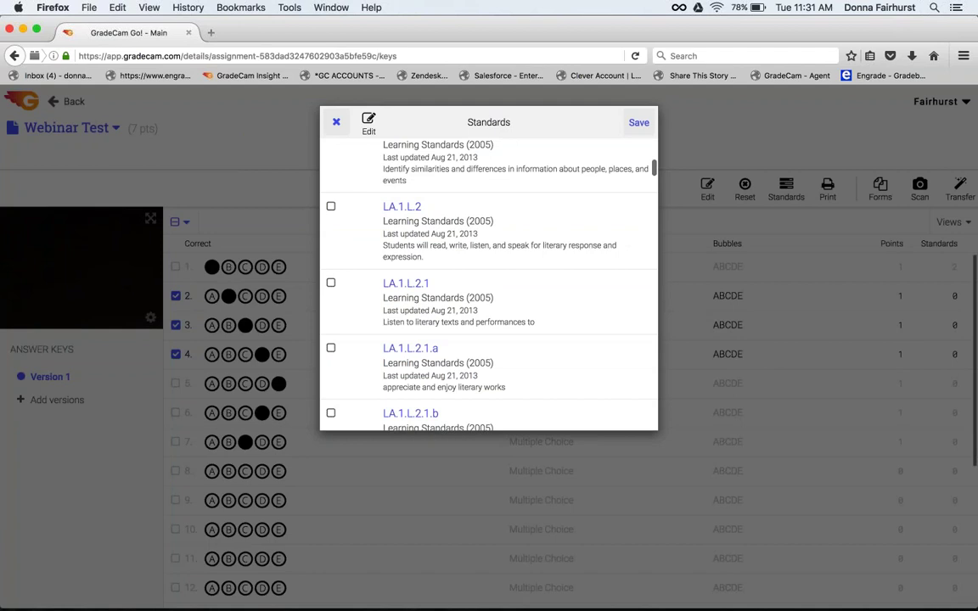
scroll(622, 145, "up", 1)
left_click(641, 124)
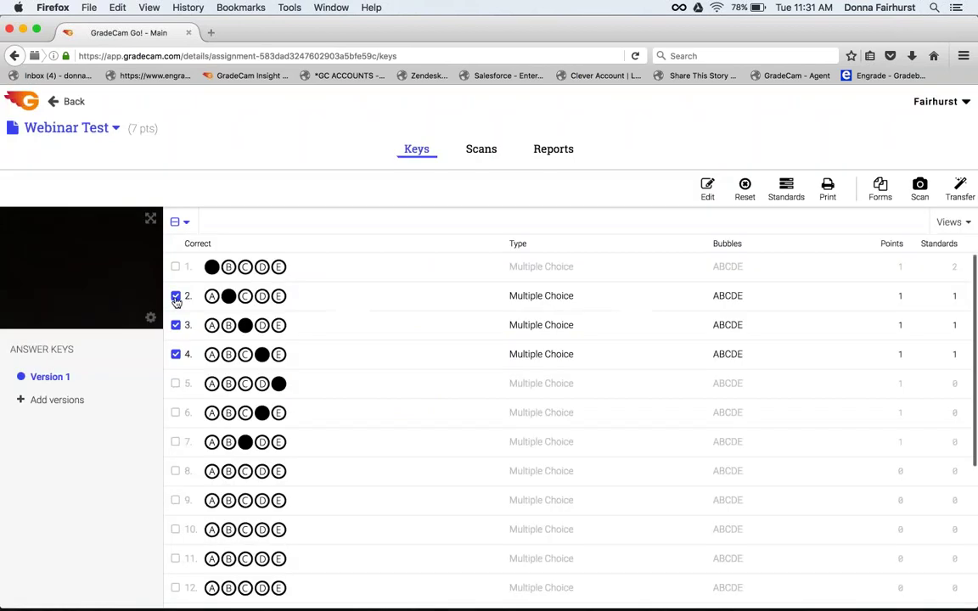
left_click(175, 295)
left_click(175, 325)
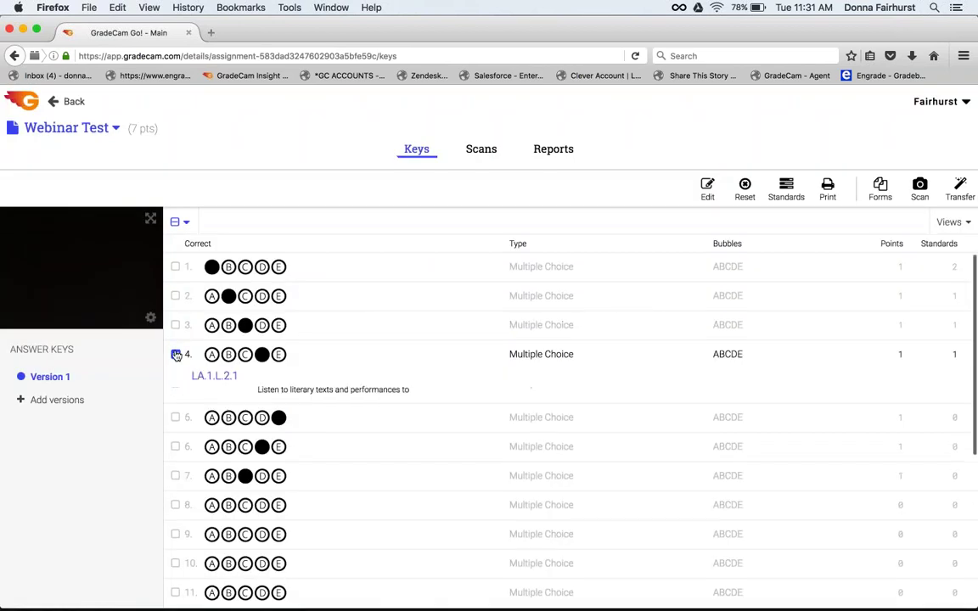
left_click(176, 354)
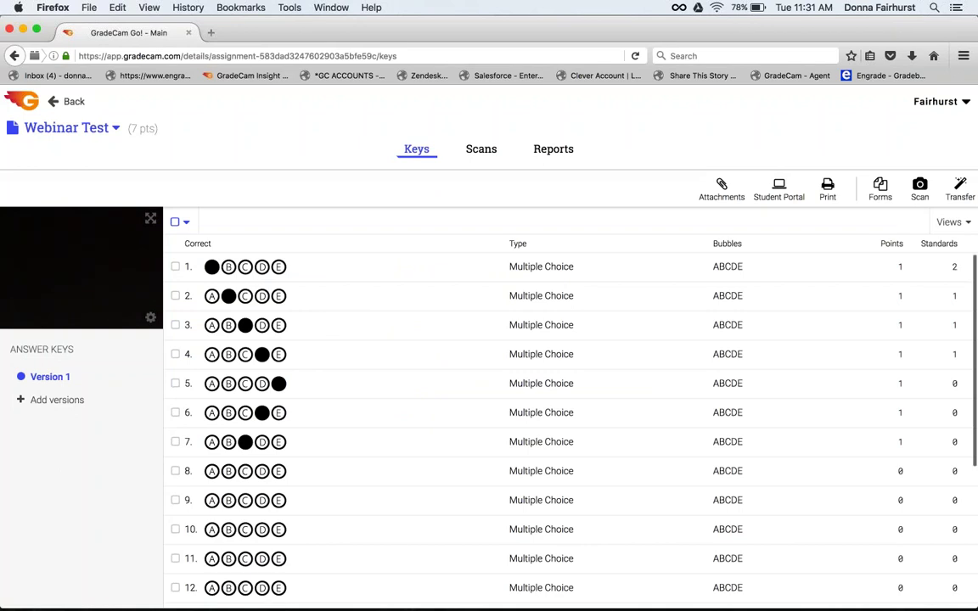
left_click(176, 267)
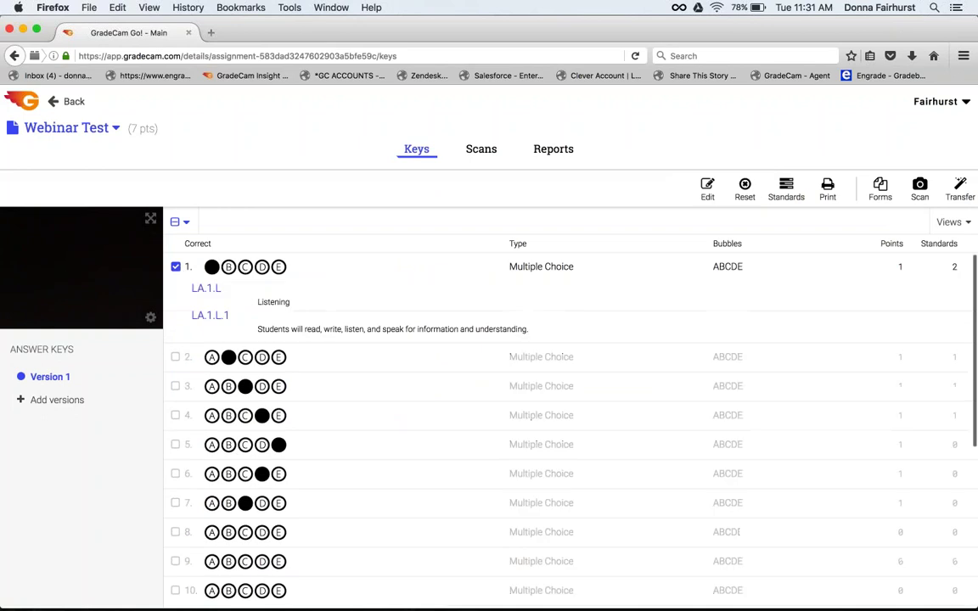
left_click(707, 188)
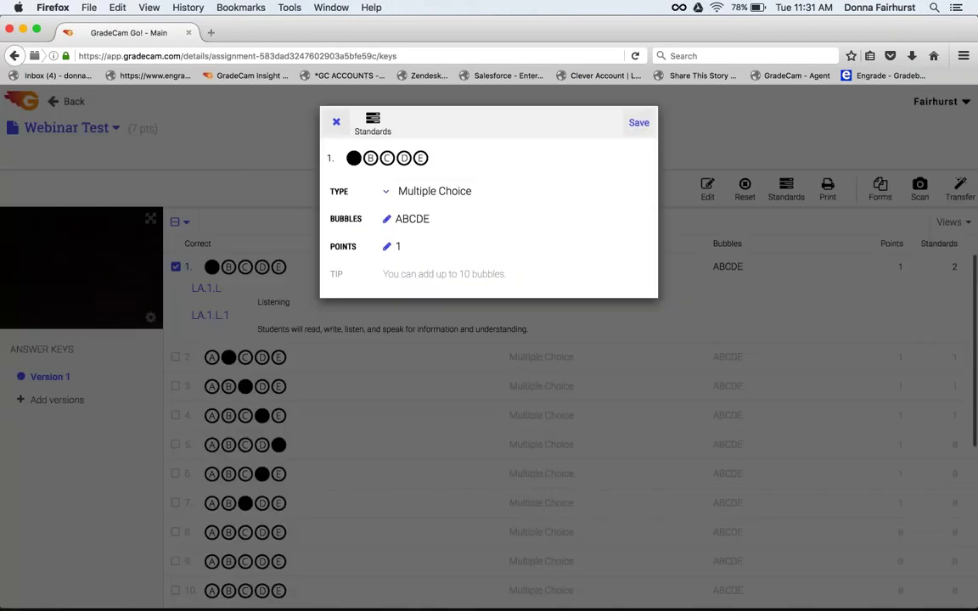
left_click(394, 192)
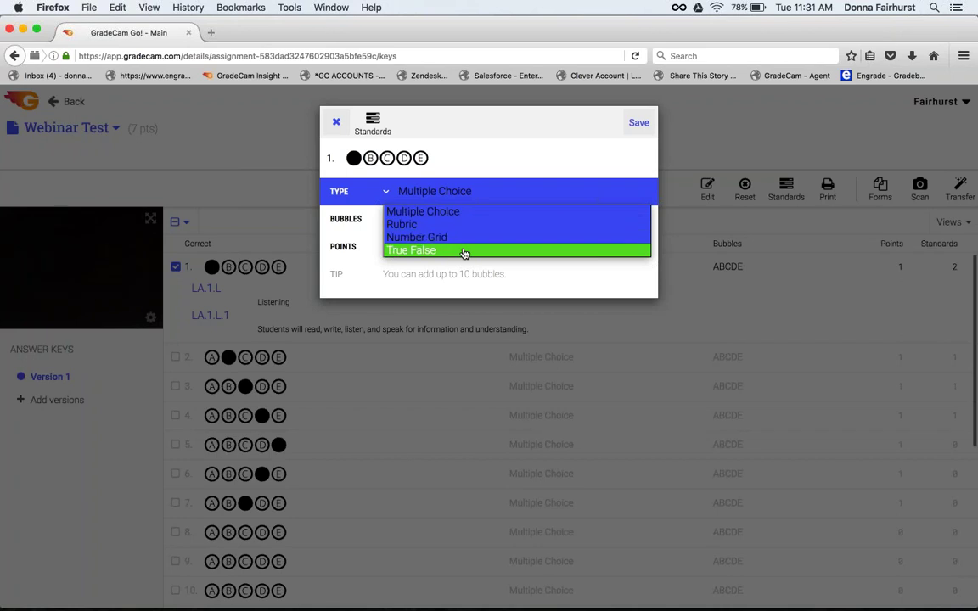
left_click(424, 226)
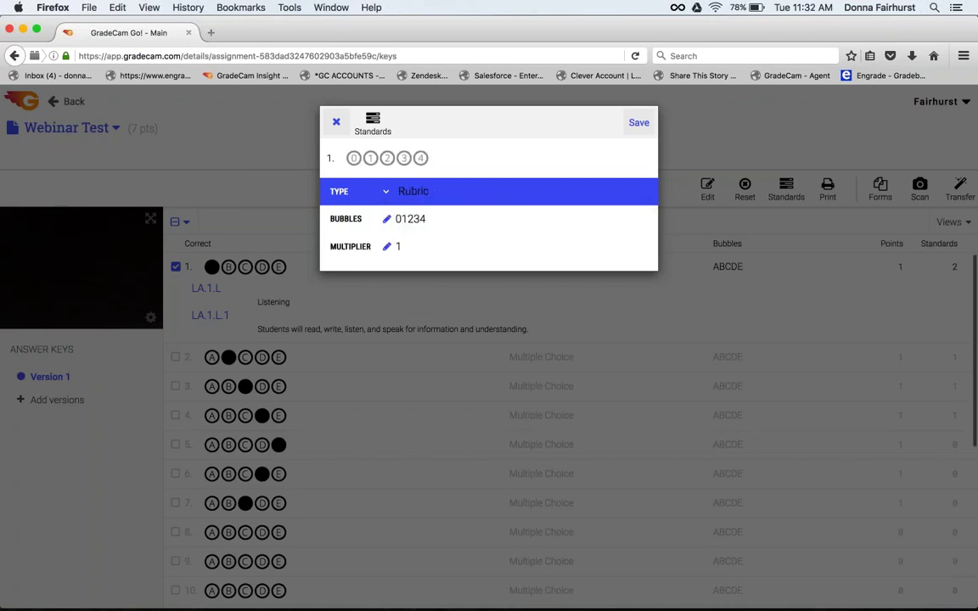
left_click(430, 219)
type("567")
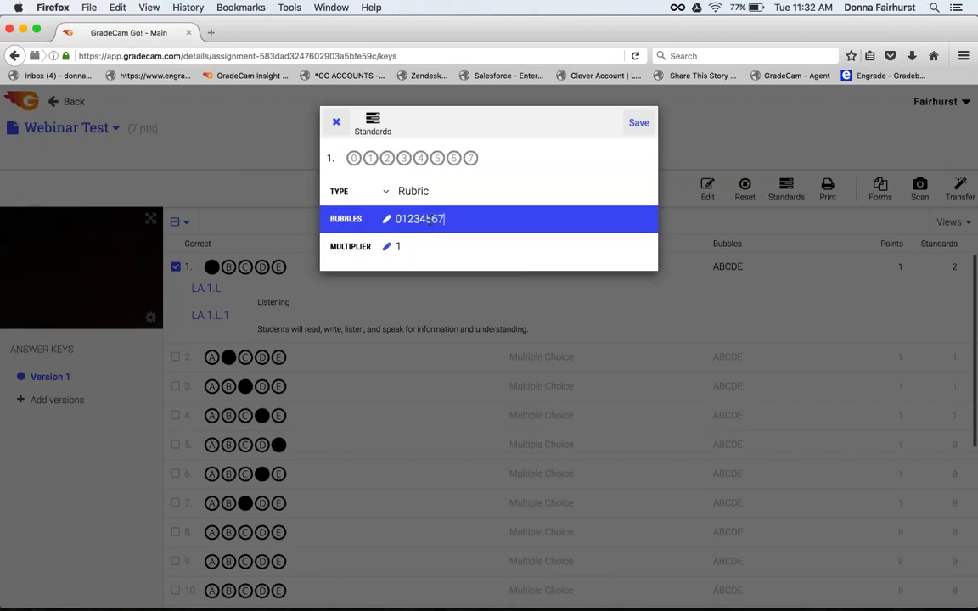
left_click_drag(419, 219, 352, 201)
key("BackSpace")
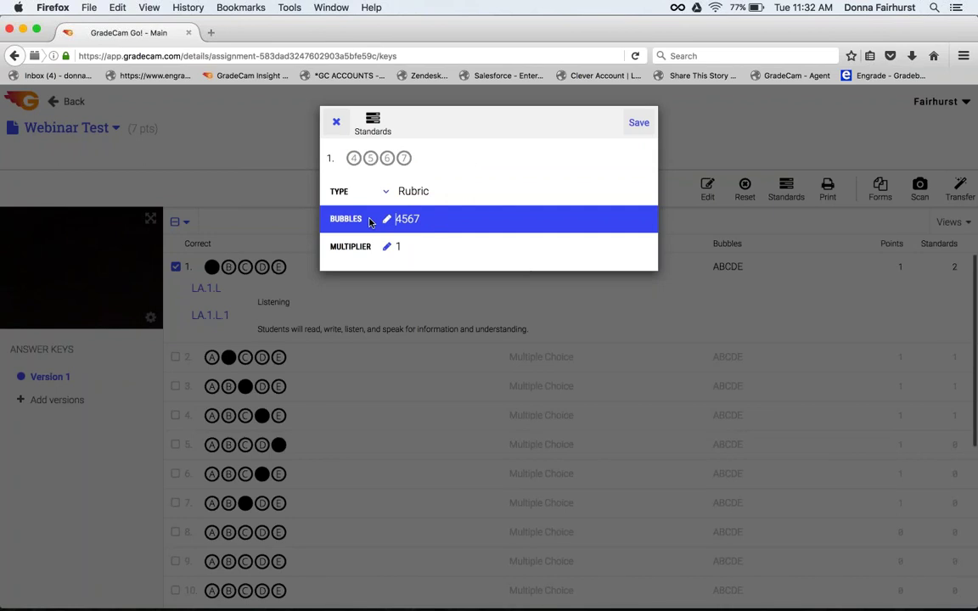
key("End")
left_click(409, 246)
key("BackSpace")
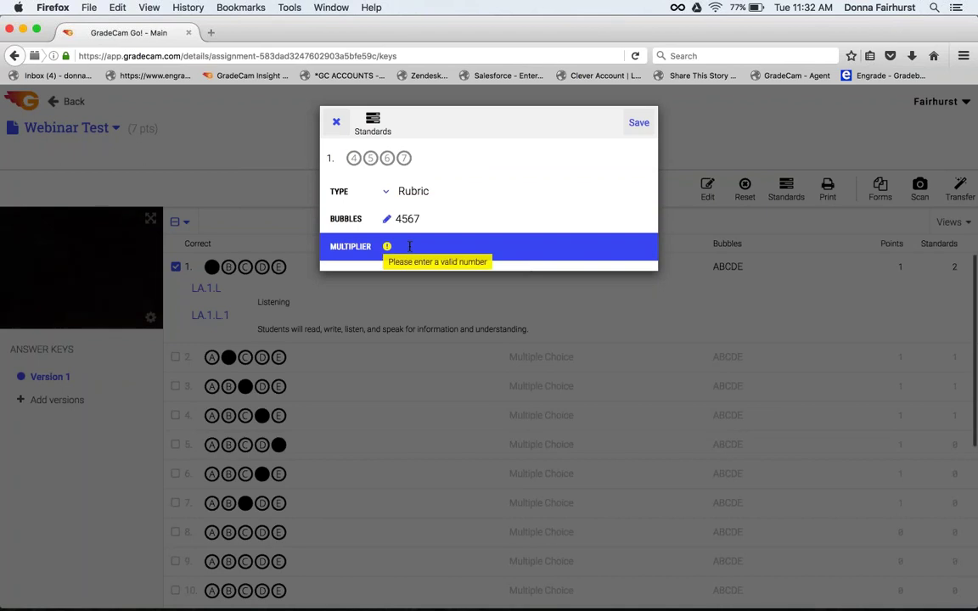
type("2")
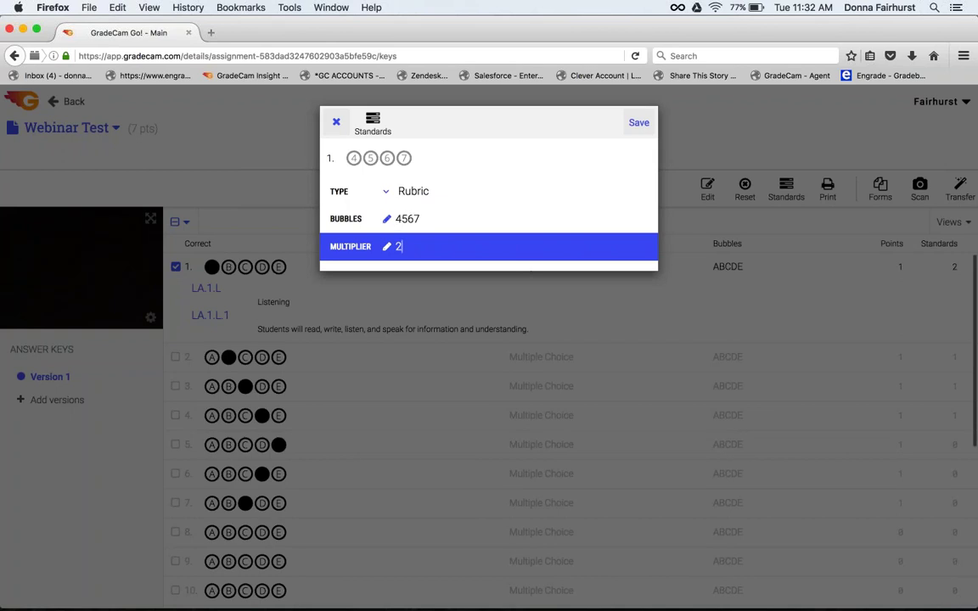
left_click(336, 122)
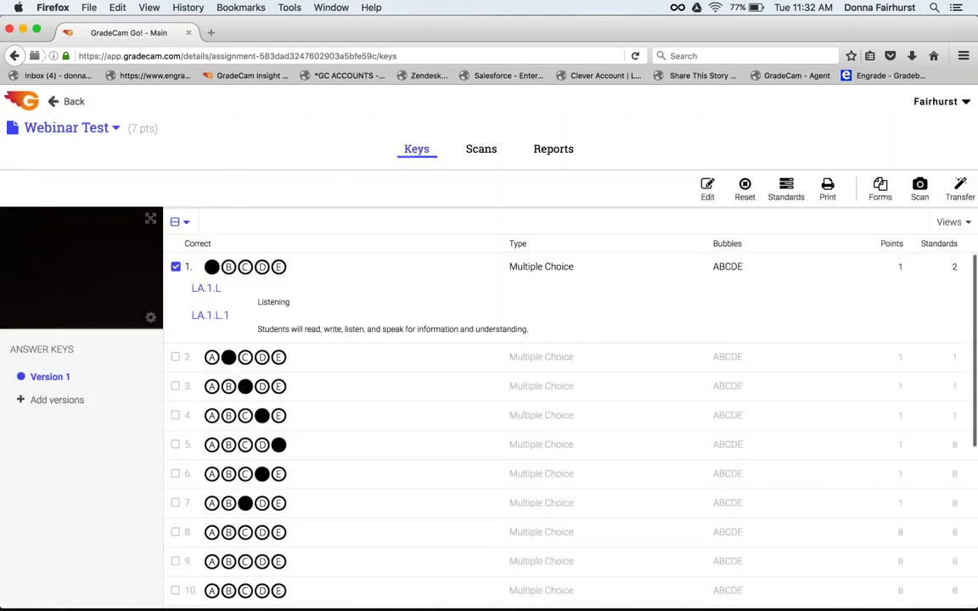
Give question 1 custom bubbles LKSIDG with K correct and a 2-point value
left_click(707, 187)
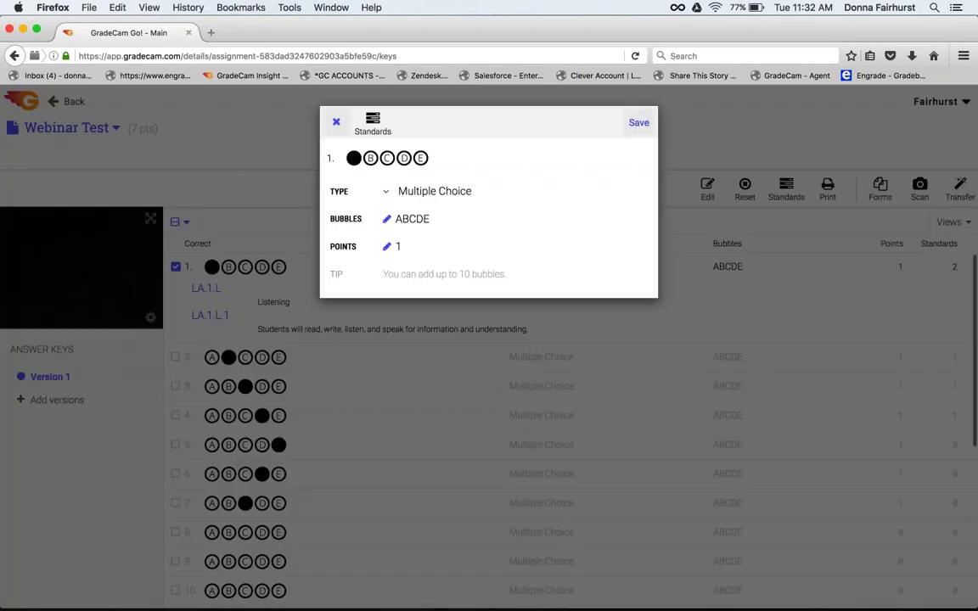
left_click(433, 220)
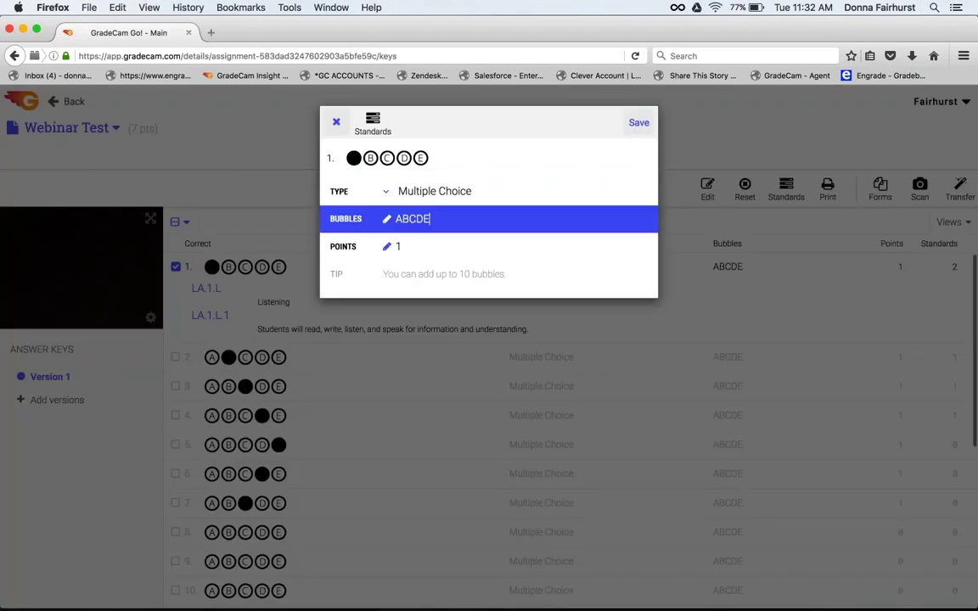
type("FGHIJ")
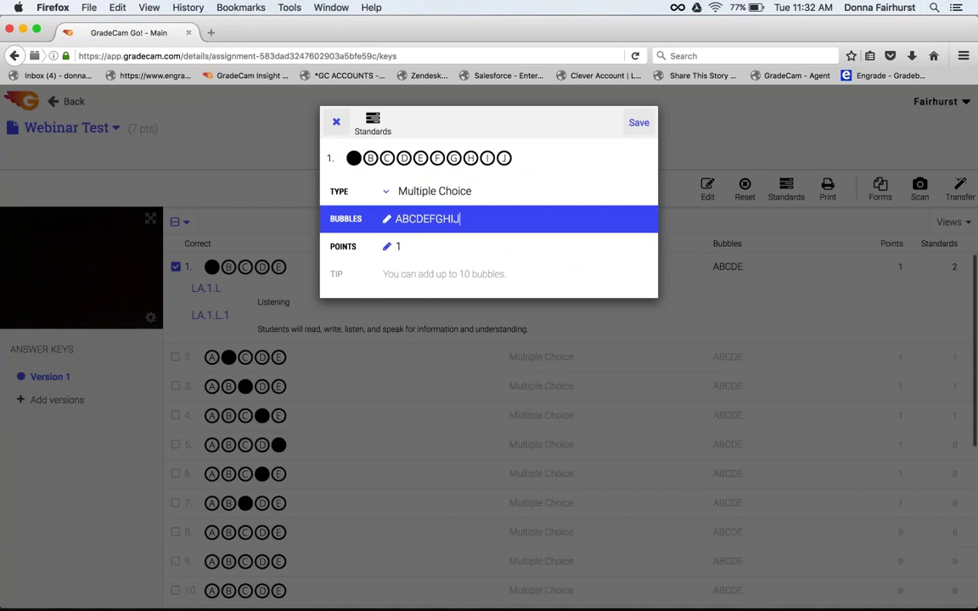
key("BackSpace")
key("BackSpace")
key("BackSpace")
key("BackSpace")
key("BackSpace")
key("BackSpace")
key("BackSpace")
key("BackSpace")
key("BackSpace")
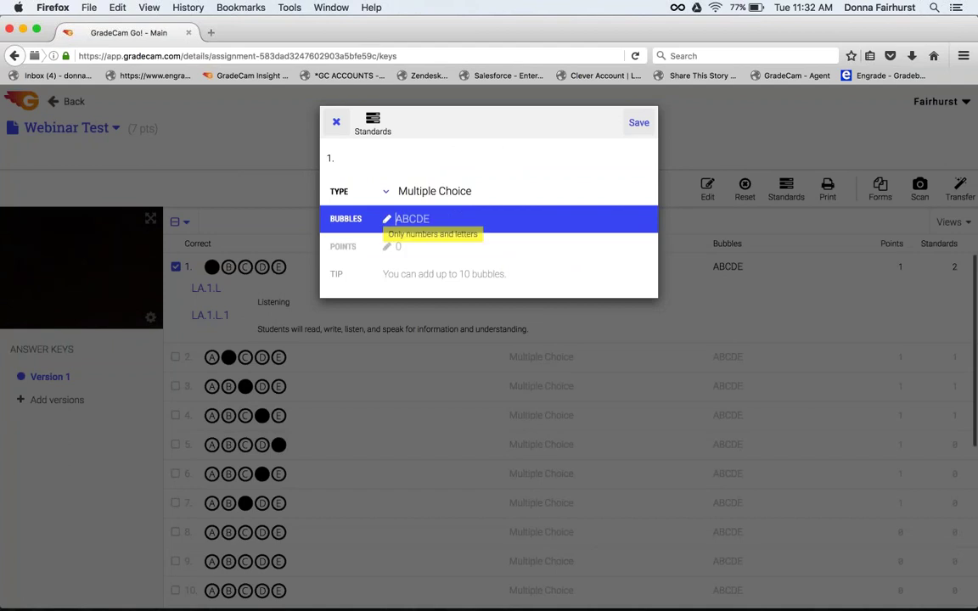
type("LKSIDG")
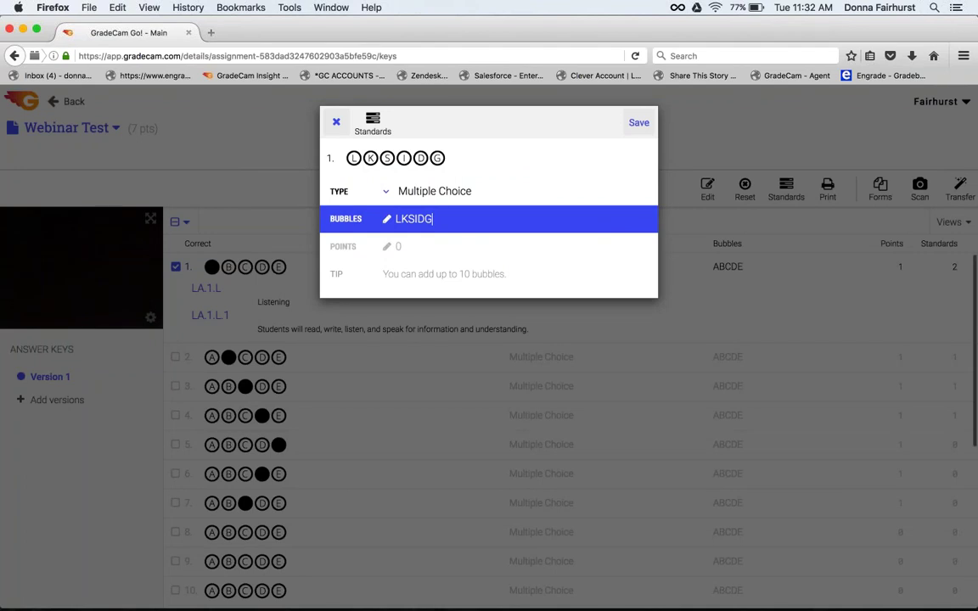
left_click(370, 158)
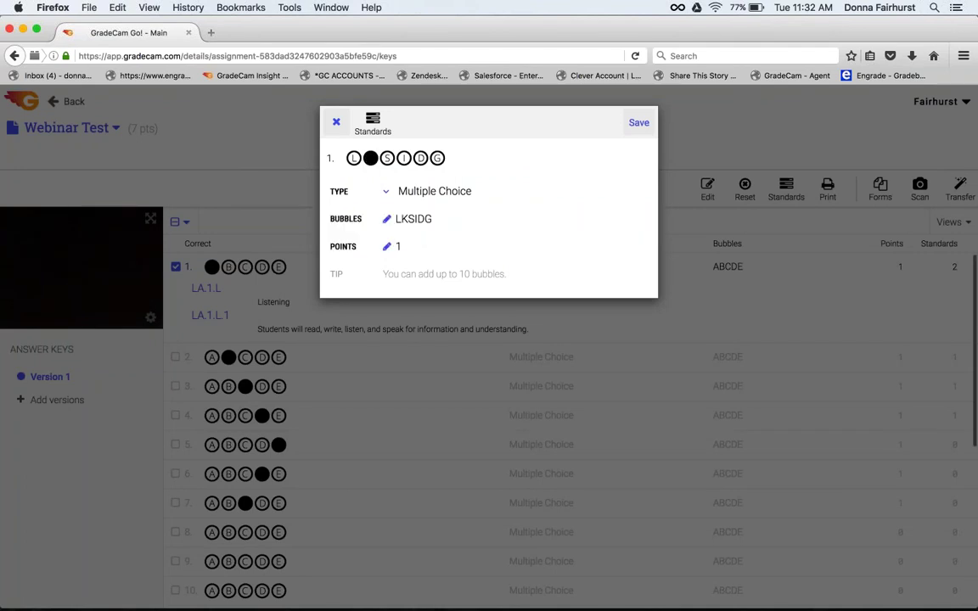
left_click(412, 246)
key("BackSpace")
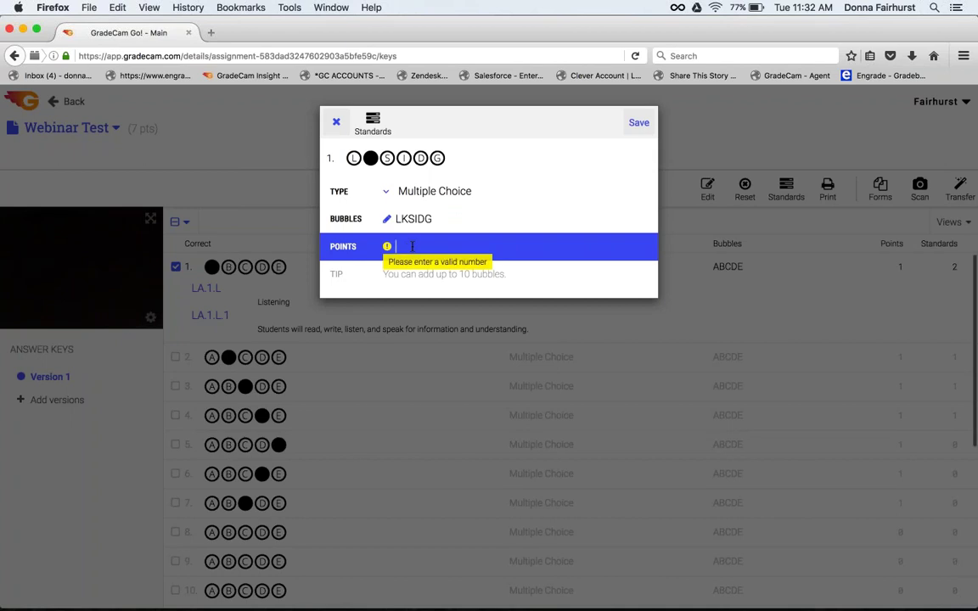
type("2")
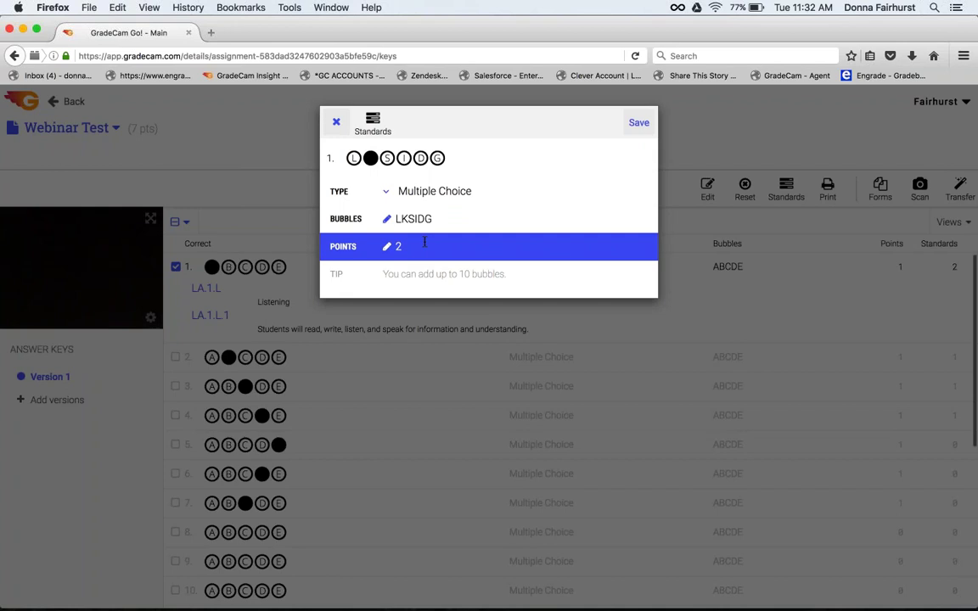
left_click(639, 124)
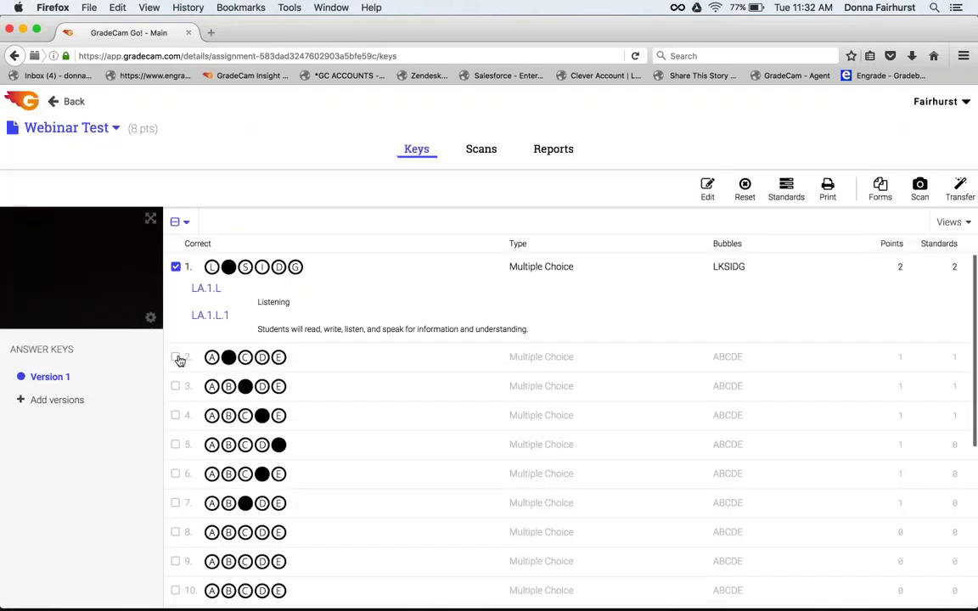
Change question 2 to a Number Grid item with 5 columns
left_click(177, 358)
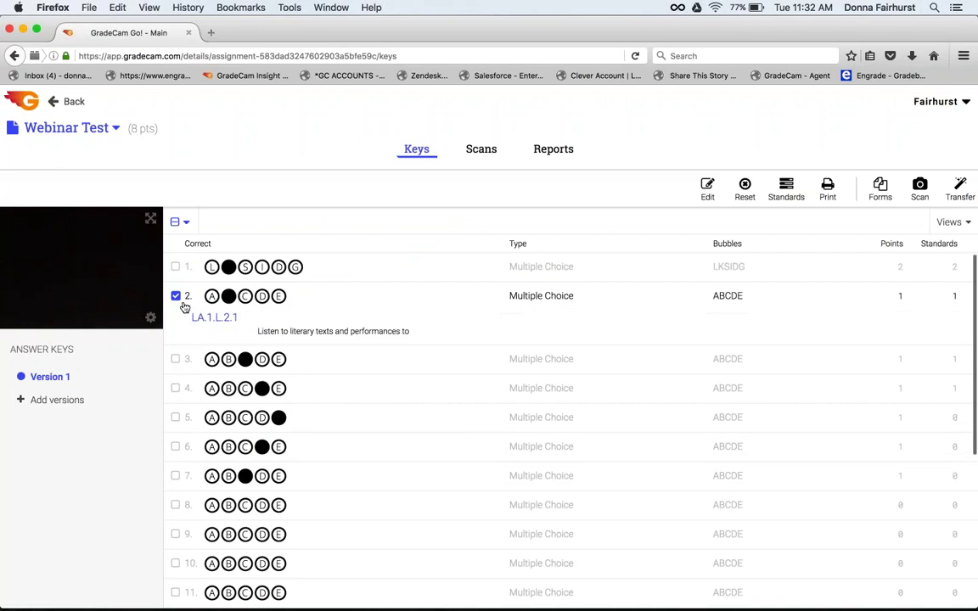
left_click(707, 189)
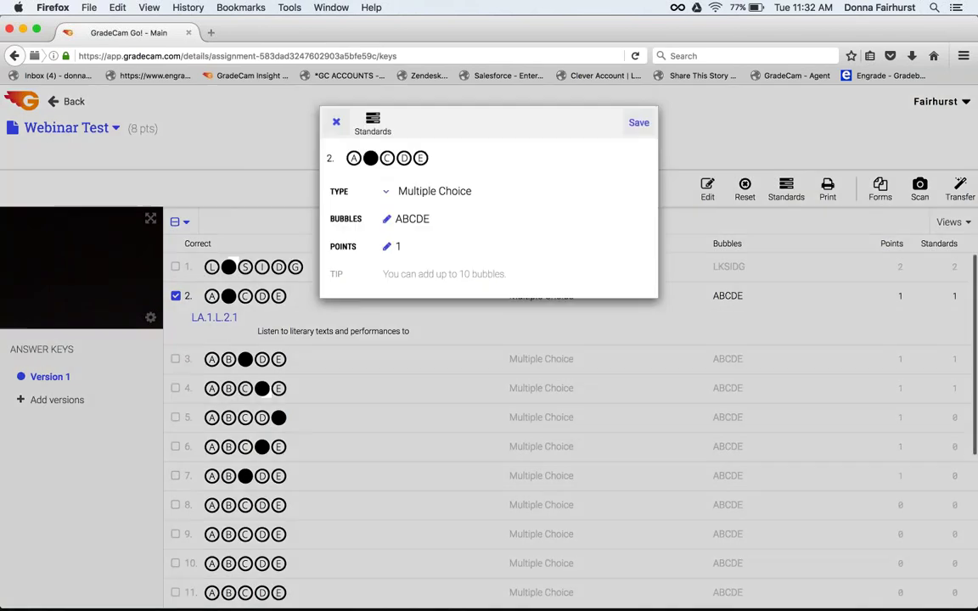
left_click(434, 193)
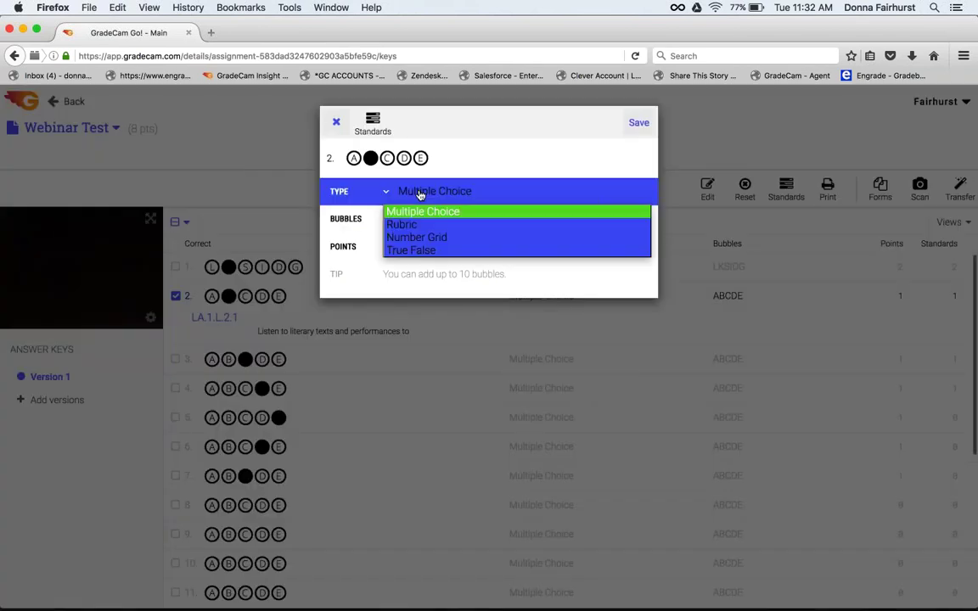
left_click(416, 239)
left_click(410, 235)
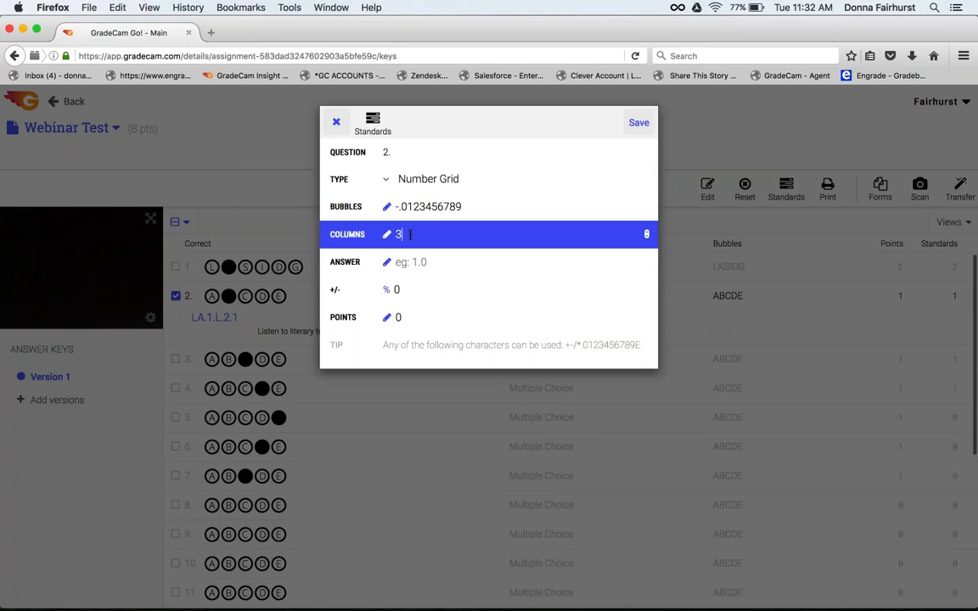
key("BackSpace")
type("5")
Set question 2's answer to 250 with 0% tolerance and 1 point, then save
left_click(414, 262)
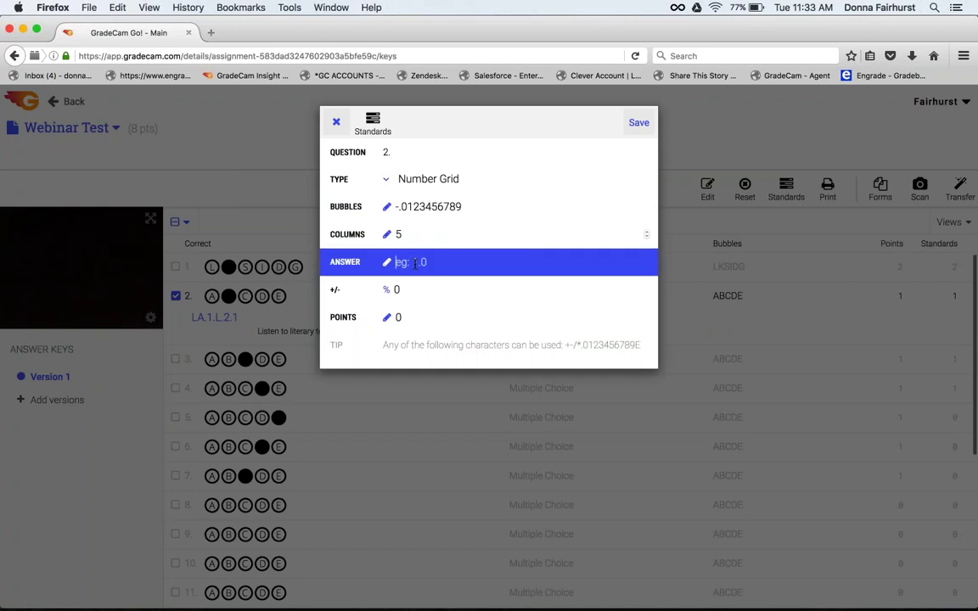
type("250")
left_click(395, 293)
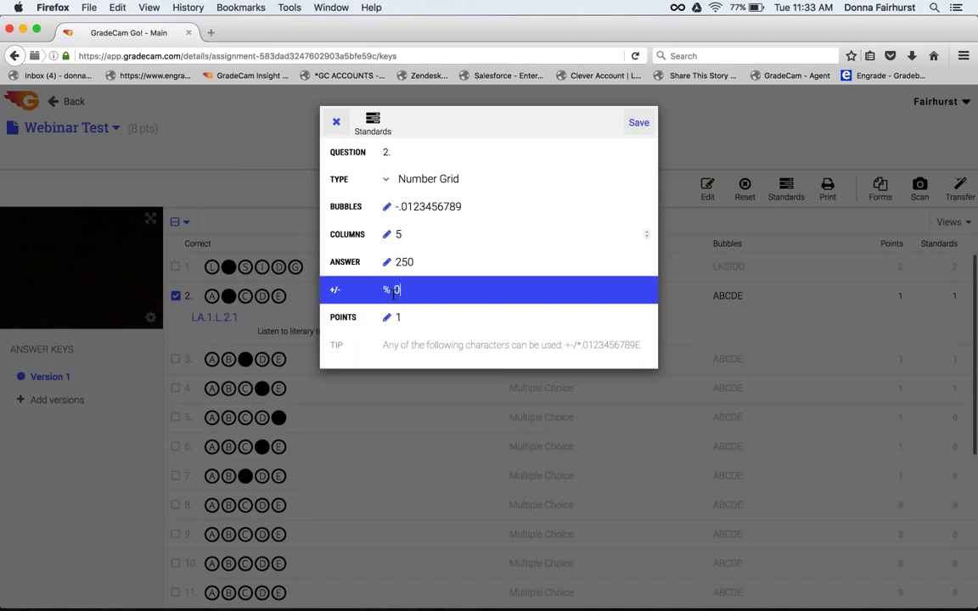
left_click(411, 318)
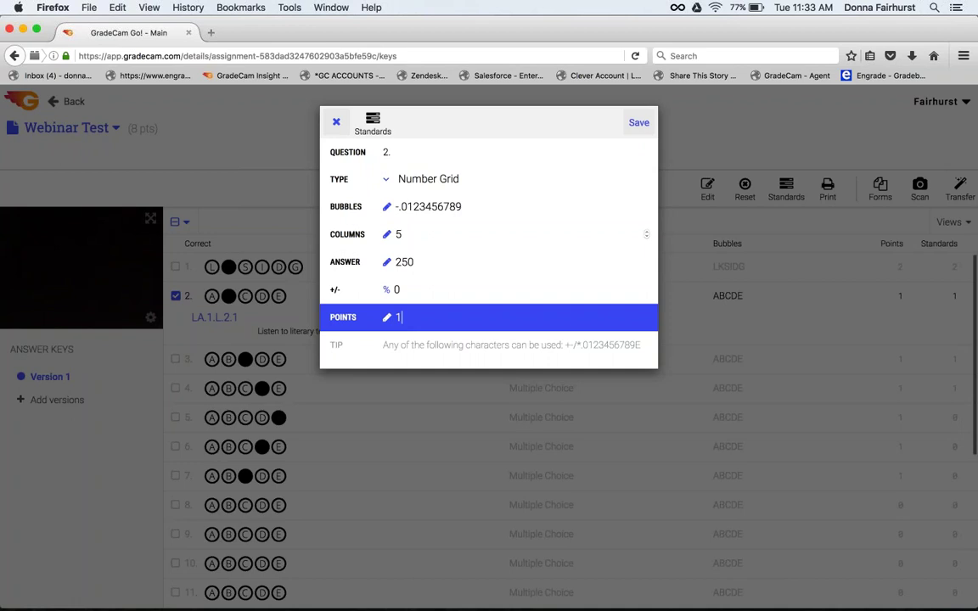
left_click(639, 124)
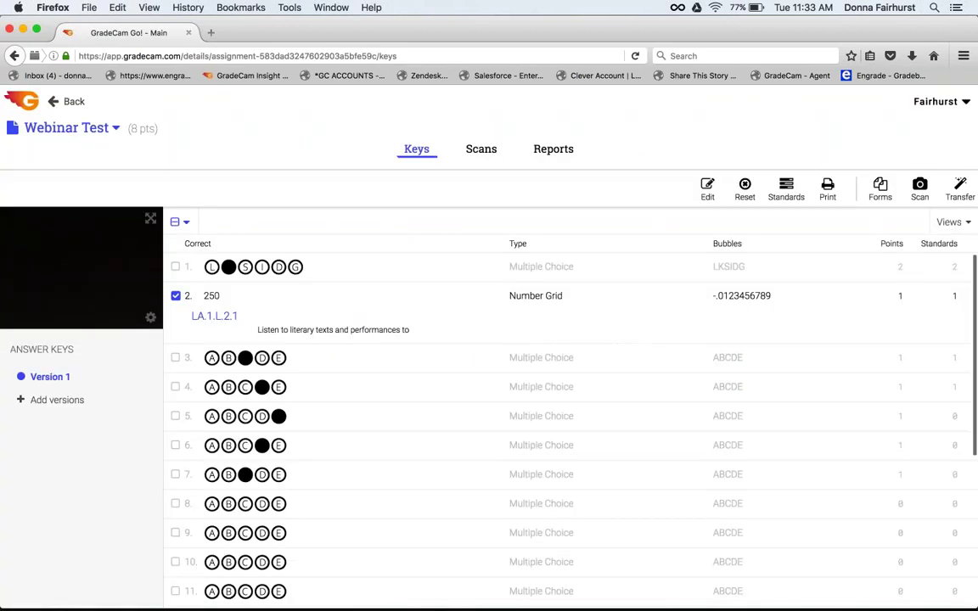
left_click(175, 296)
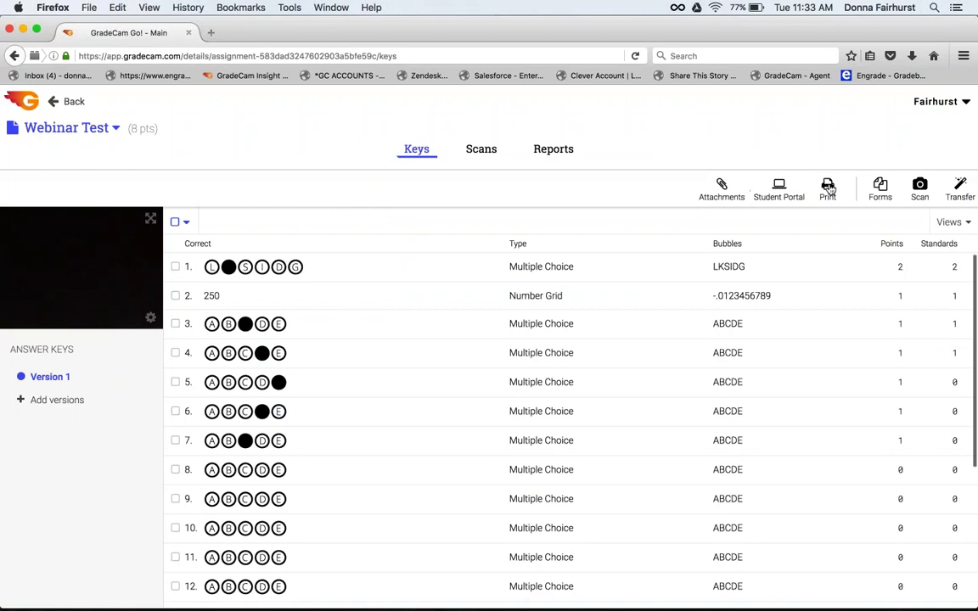
Generate the generic any-class Webinar Test PDF form and scroll through it
left_click(879, 190)
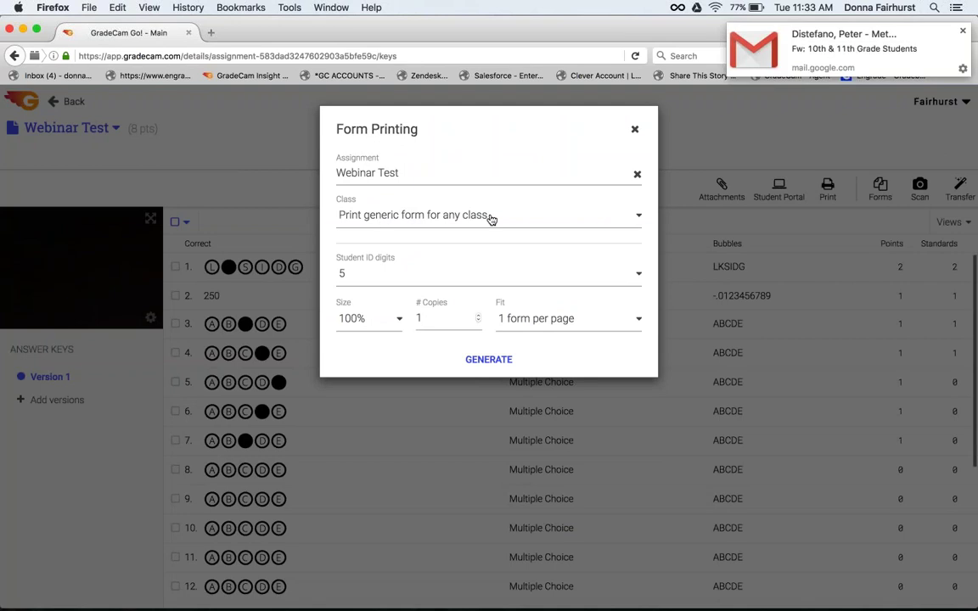
left_click(488, 359)
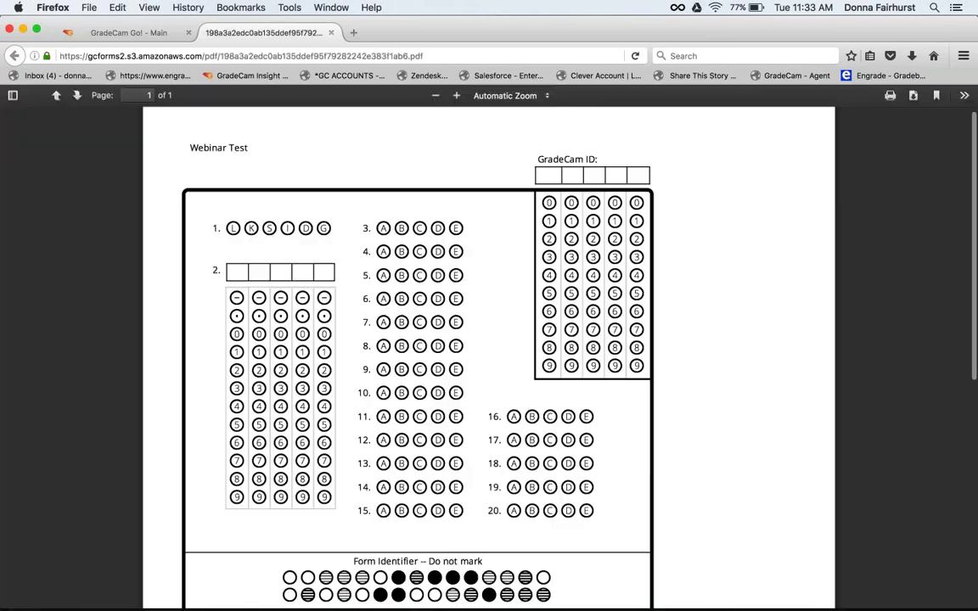
scroll(500, 339, "down", 3)
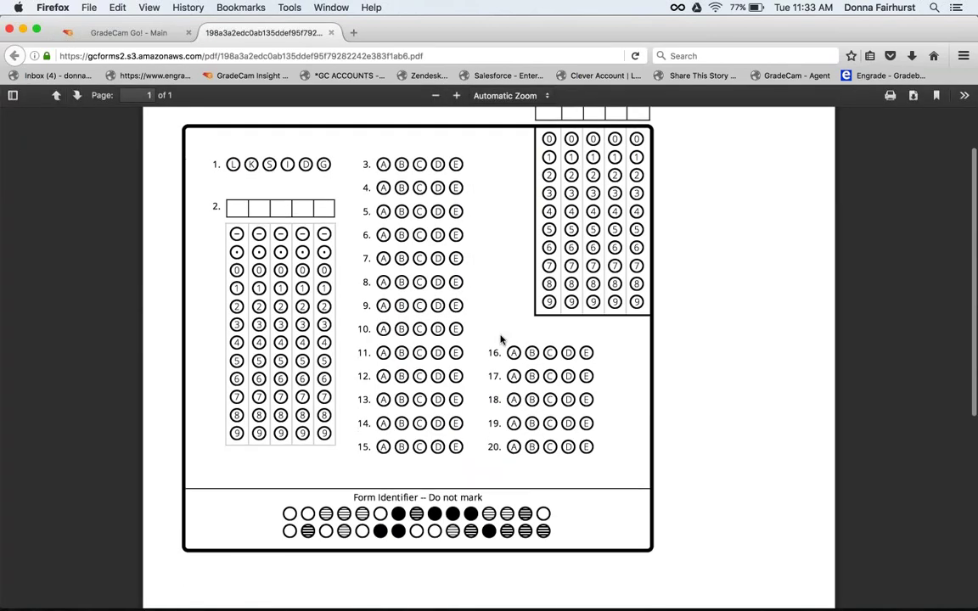
scroll(500, 339, "down", 1)
scroll(489, 339, "up", 2)
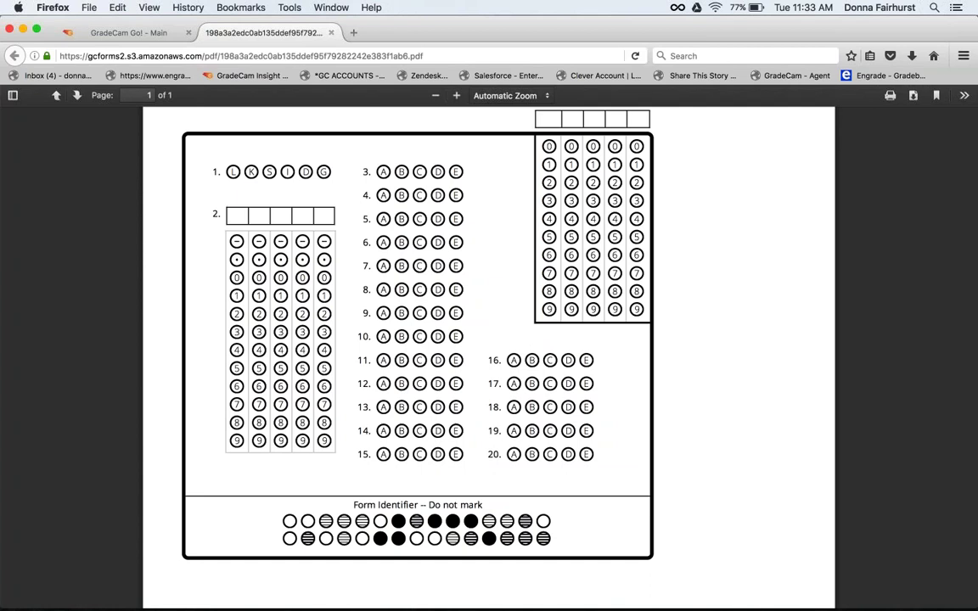
Generate pre-filled forms for class Celebrity II (3) at 100% size, one form per page
left_click(129, 32)
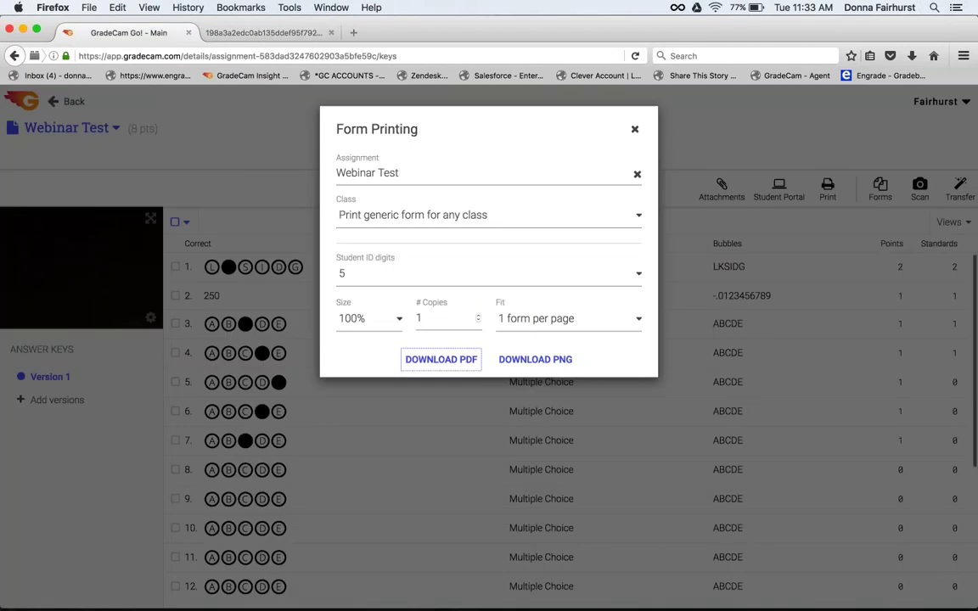
left_click(378, 214)
left_click(365, 253)
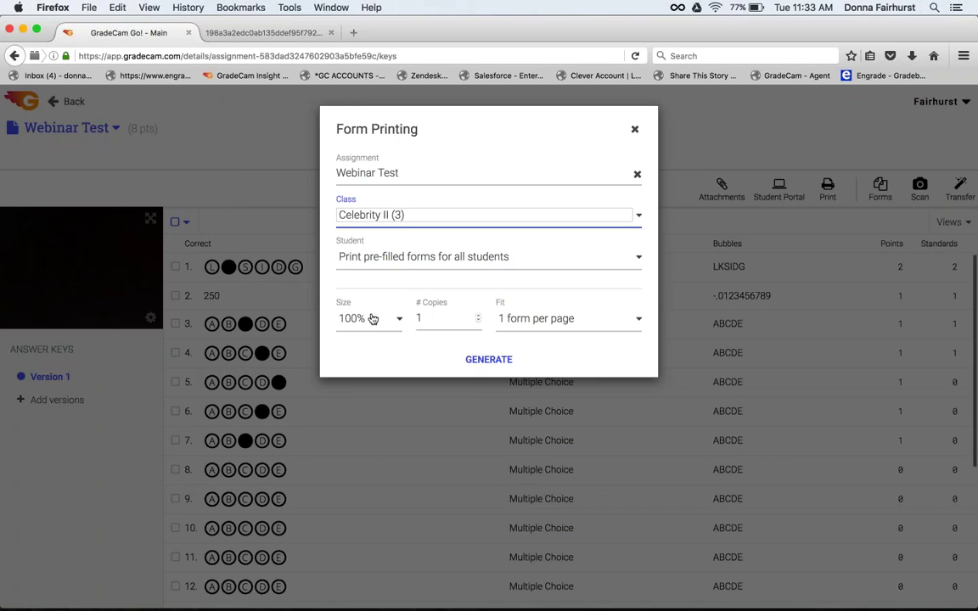
left_click(398, 319)
left_click(445, 345)
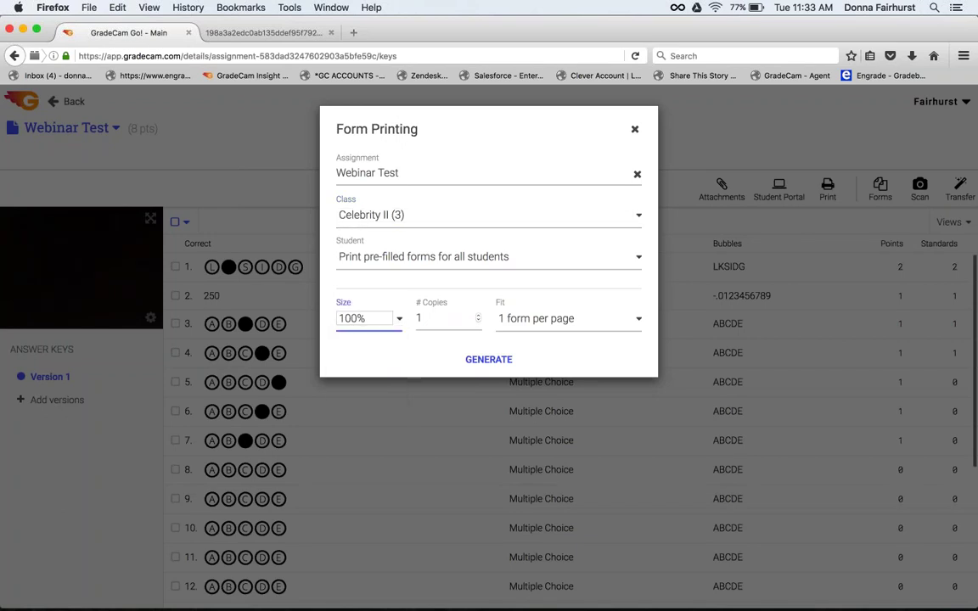
left_click(551, 328)
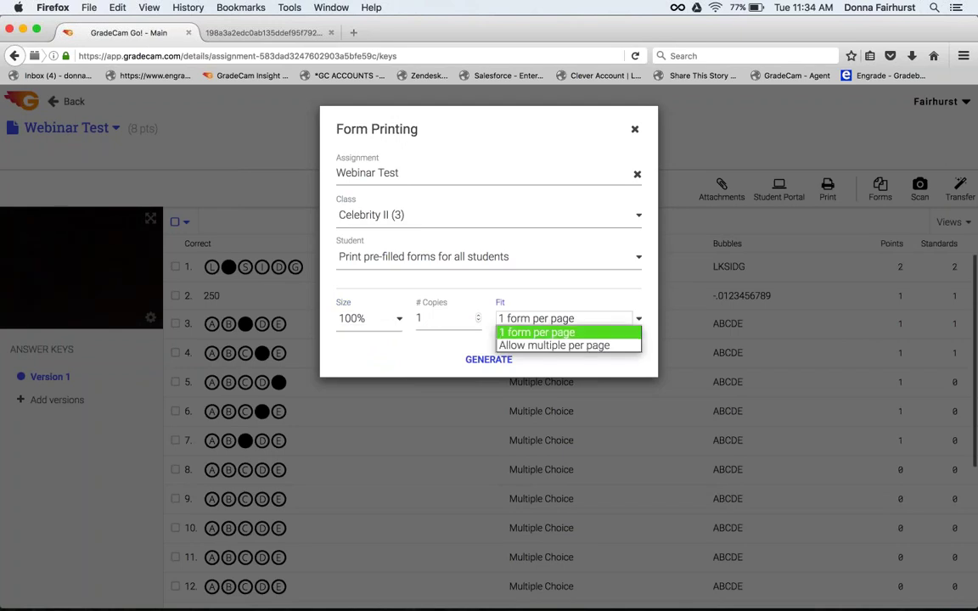
left_click(435, 354)
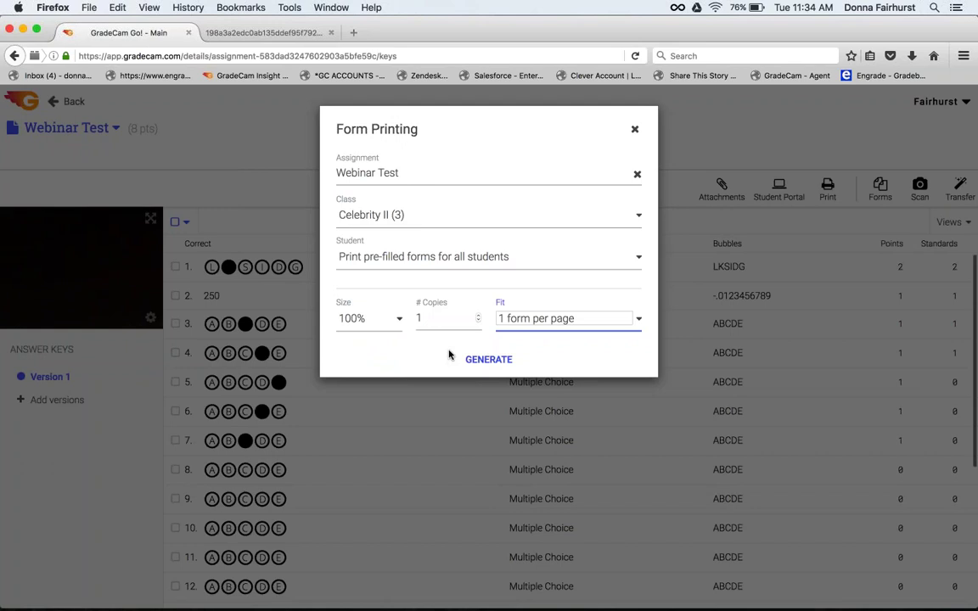
left_click(485, 360)
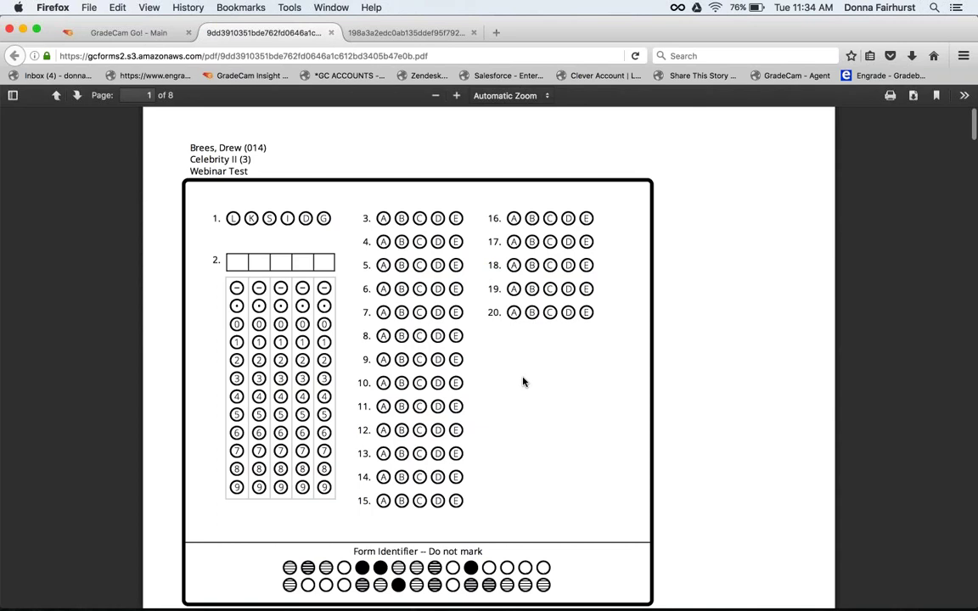
Scroll through the 8-page pre-filled PDF to review the student forms
scroll(523, 382, "down", 2)
scroll(523, 382, "up", 1)
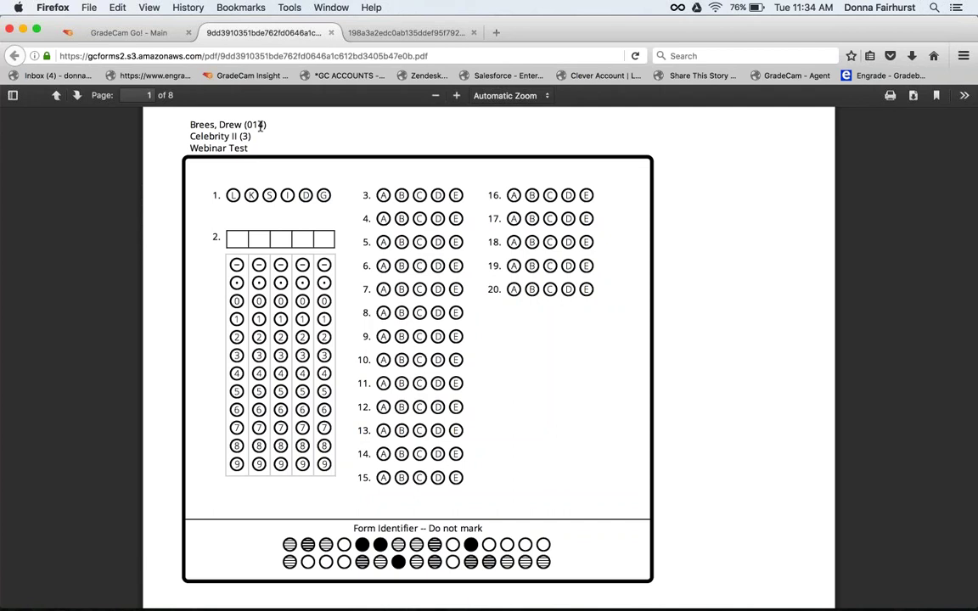
Close the Form Printing window to return to the 8-point Webinar Test answer key
left_click(127, 32)
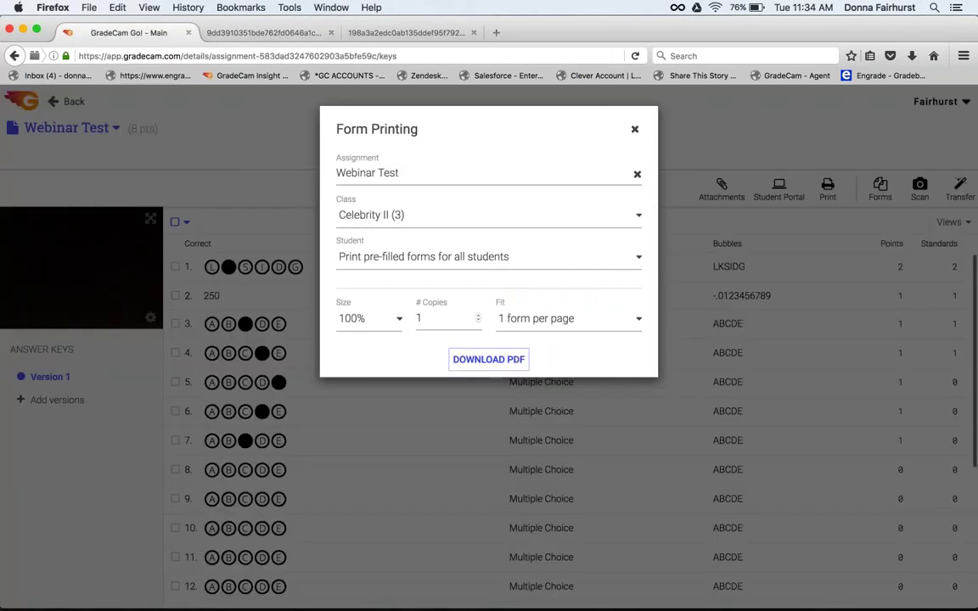
left_click(634, 131)
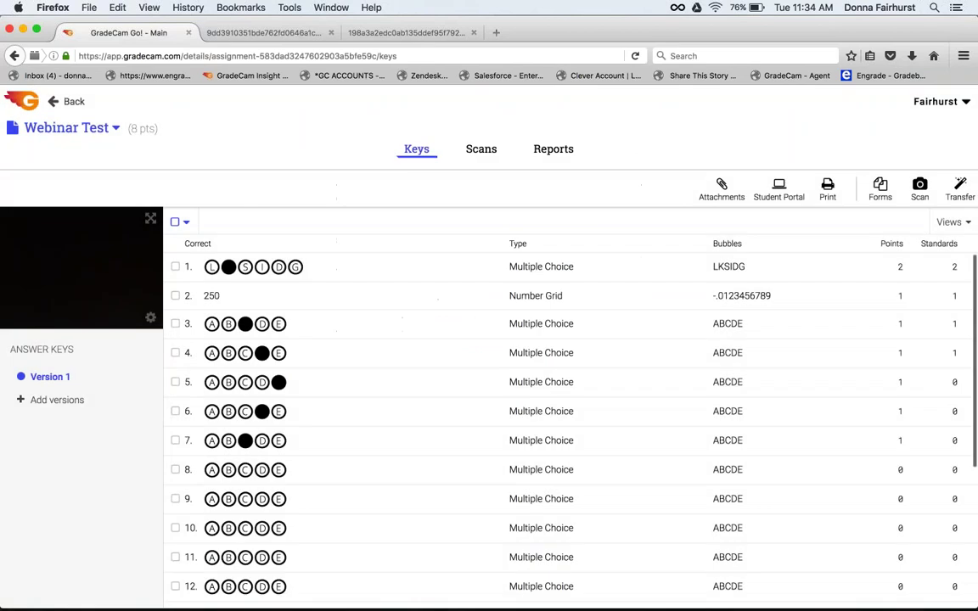